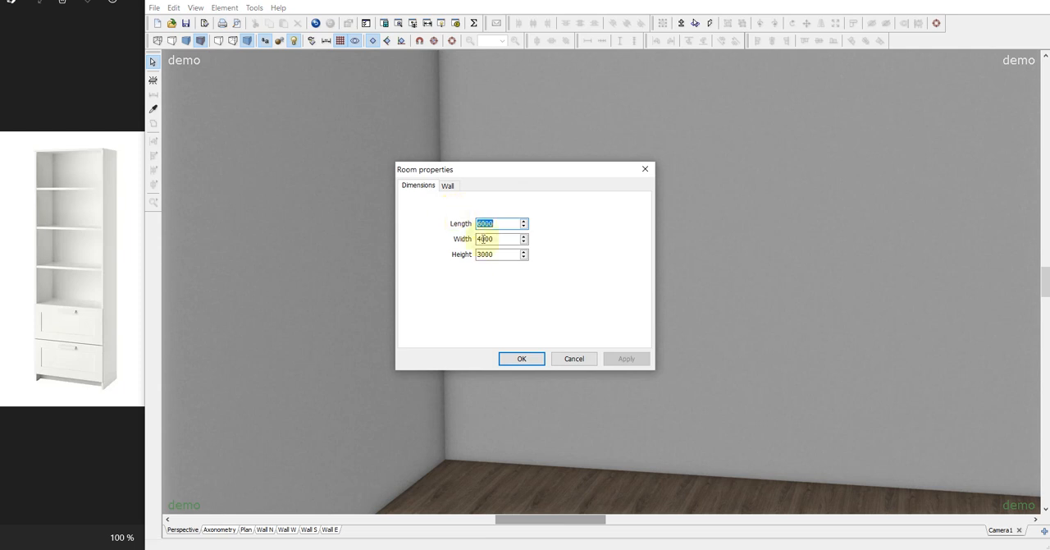
# Set the room height to 2000 in the room properties.
pyautogui.doubleClick(492, 254)
pyautogui.press('BackSpace')
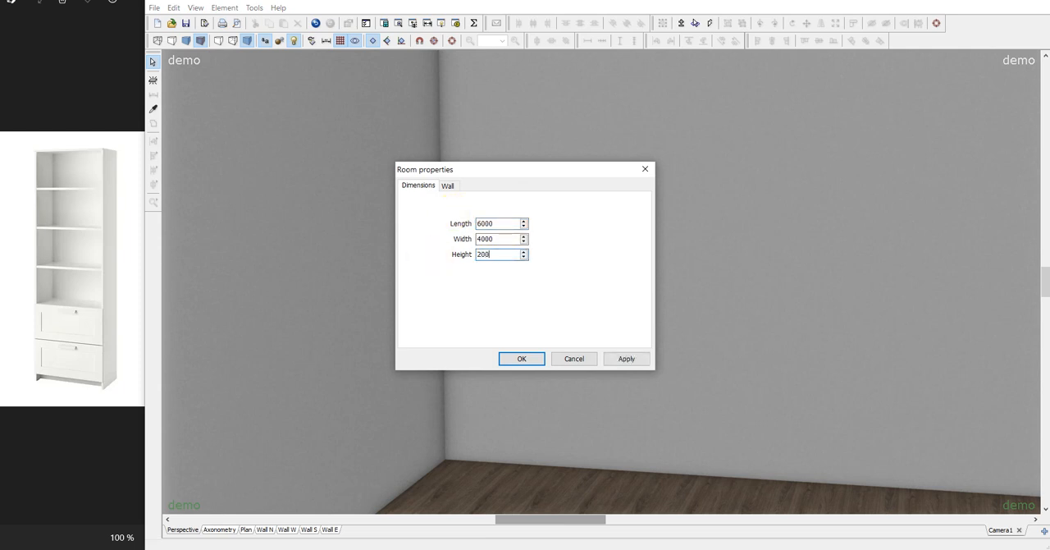
pyautogui.write('2000')
pyautogui.press('Return')
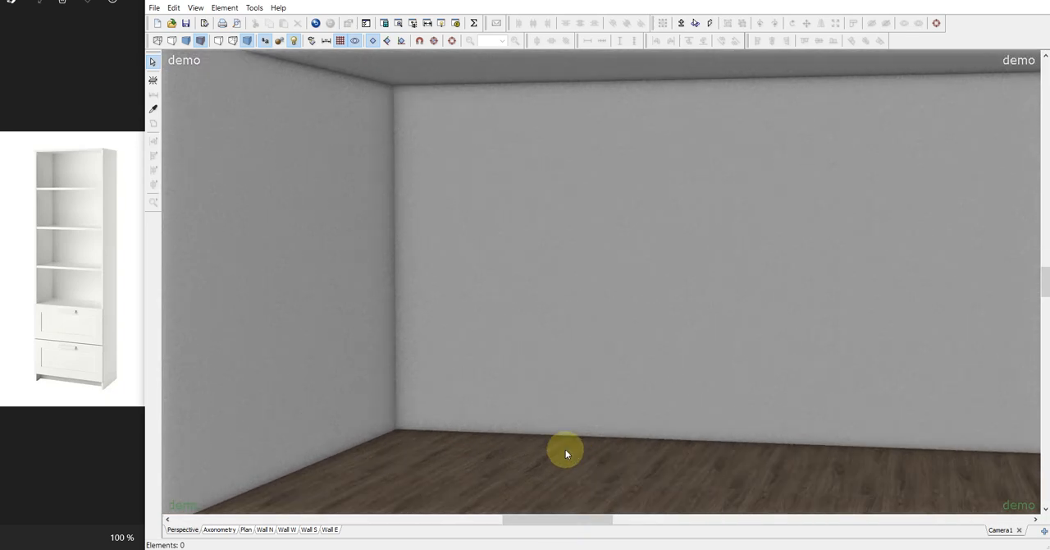
# Add a new 18 mm thick rectangular element against the left wall in the room corner and set its bottom position to 0.
pyautogui.click(1046, 55)
pyautogui.click(1047, 56)
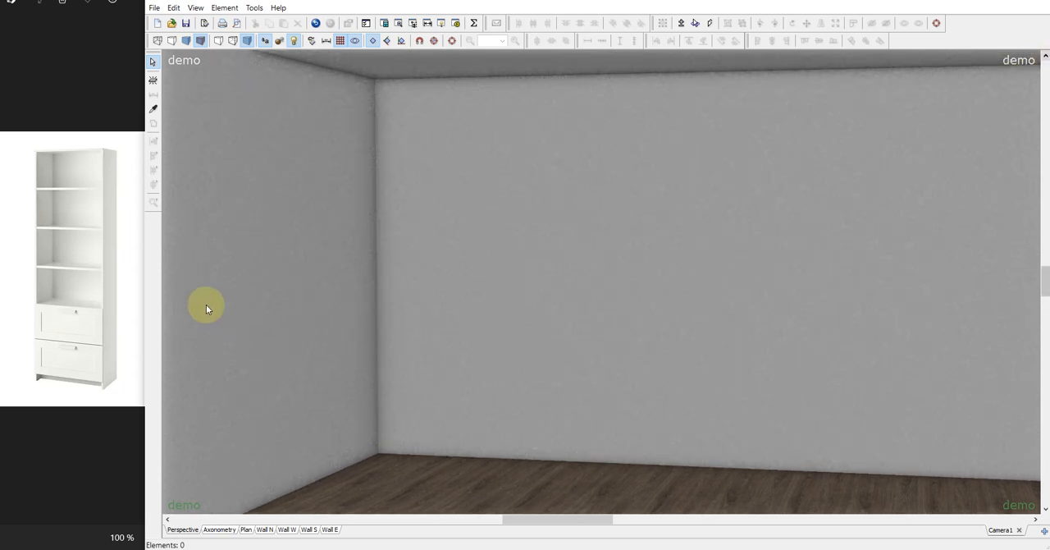
pyautogui.click(154, 81)
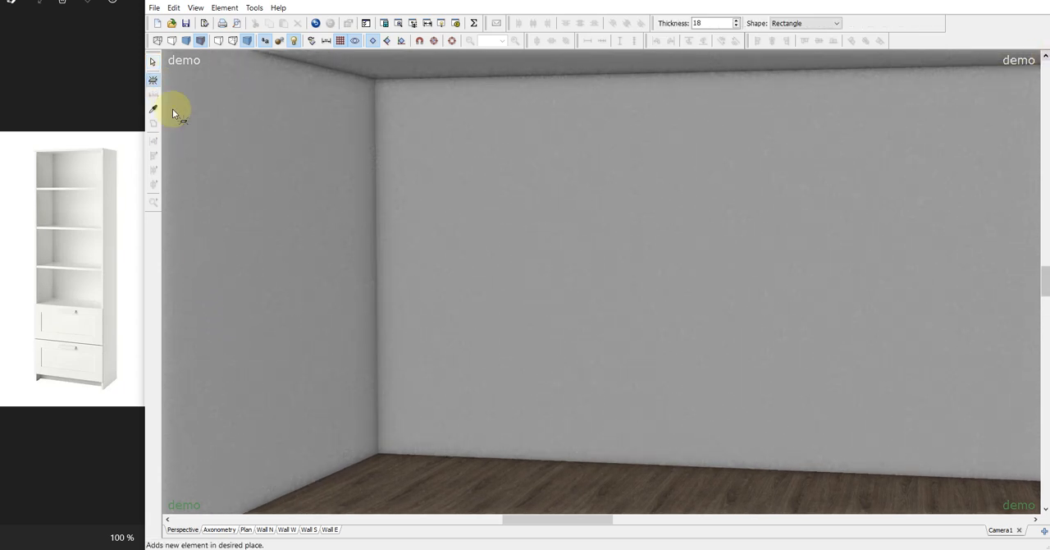
pyautogui.click(361, 382)
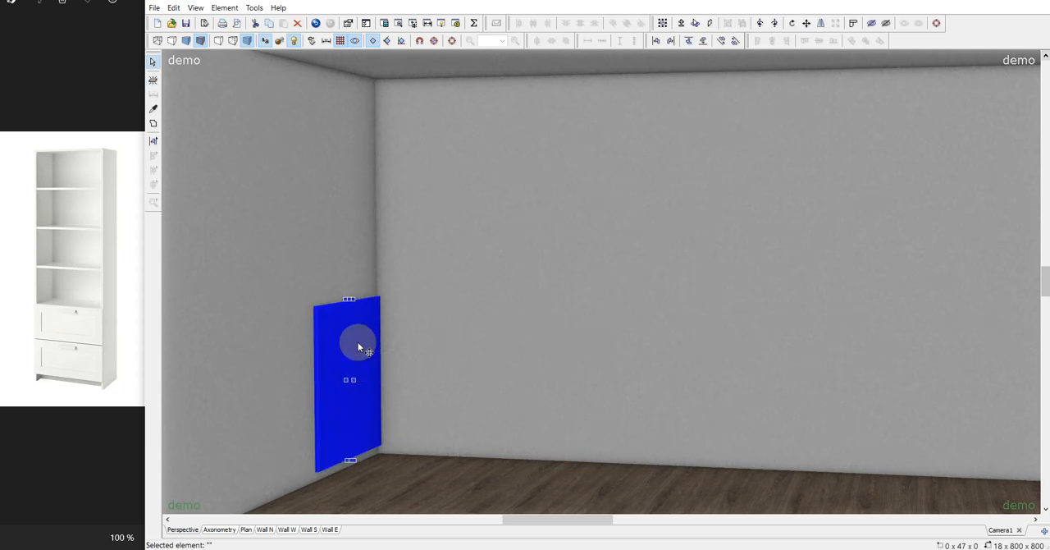
pyautogui.doubleClick(359, 347)
pyautogui.click(443, 195)
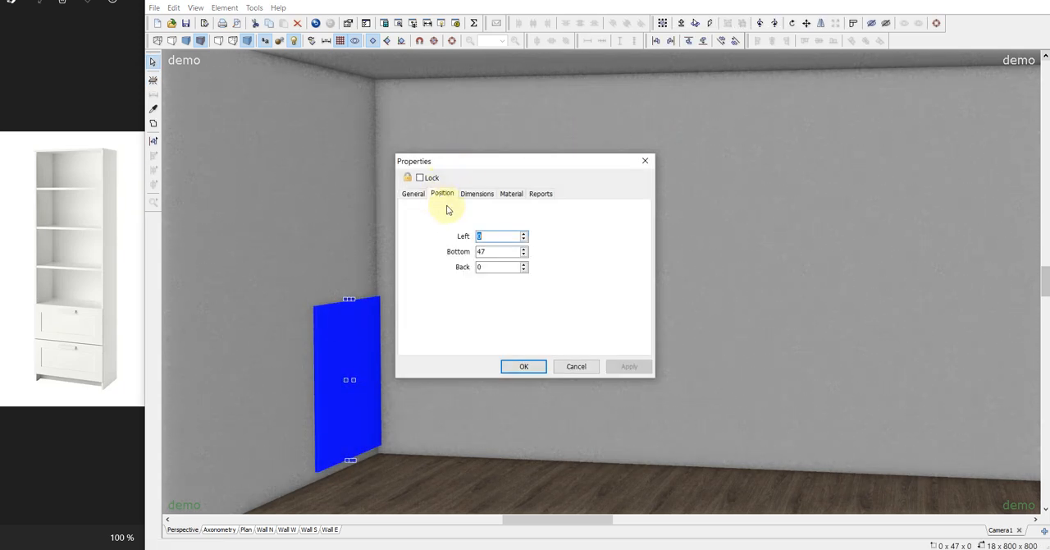
pyautogui.moveTo(500, 251); pyautogui.dragTo(420, 263)
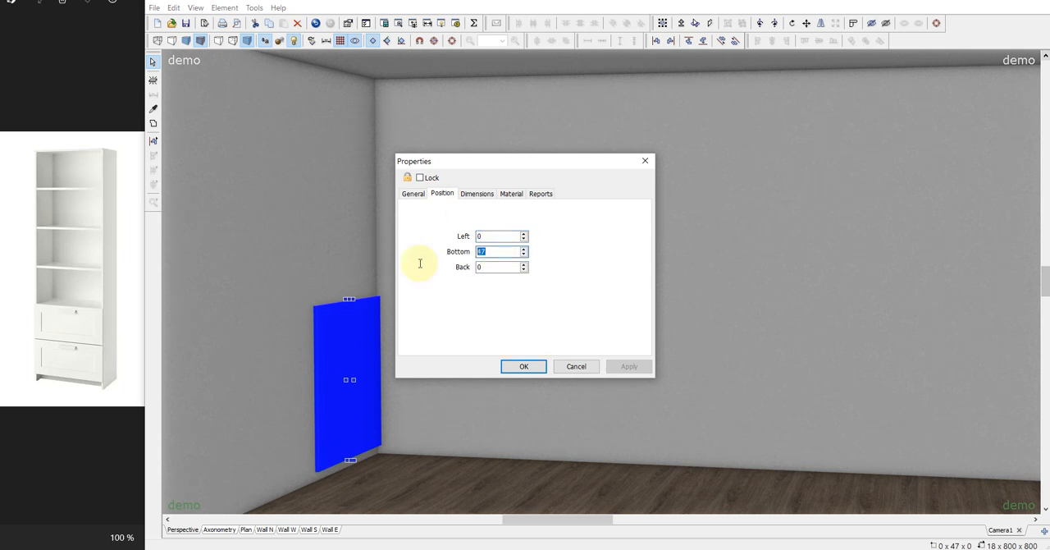
pyautogui.write('0')
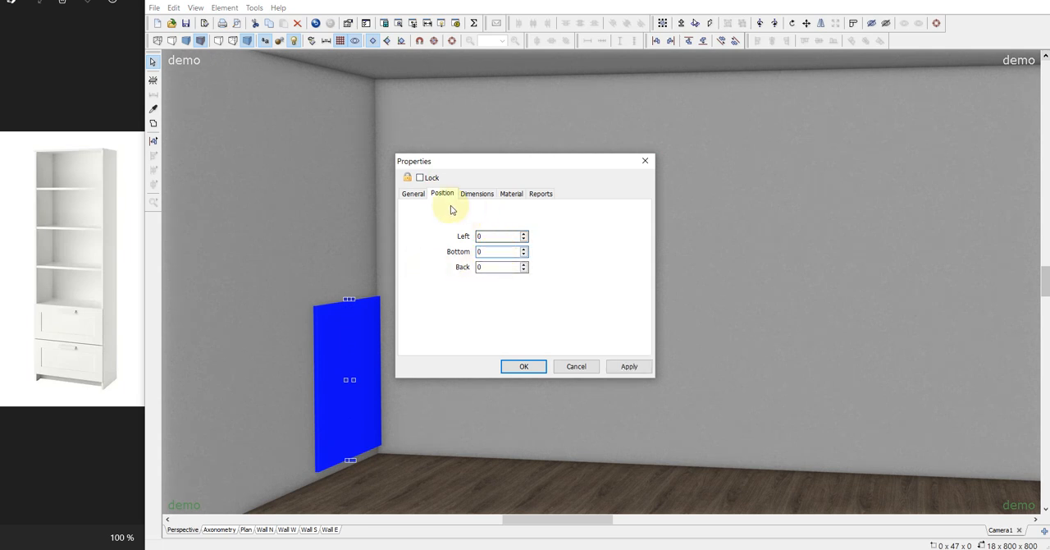
pyautogui.click(523, 367)
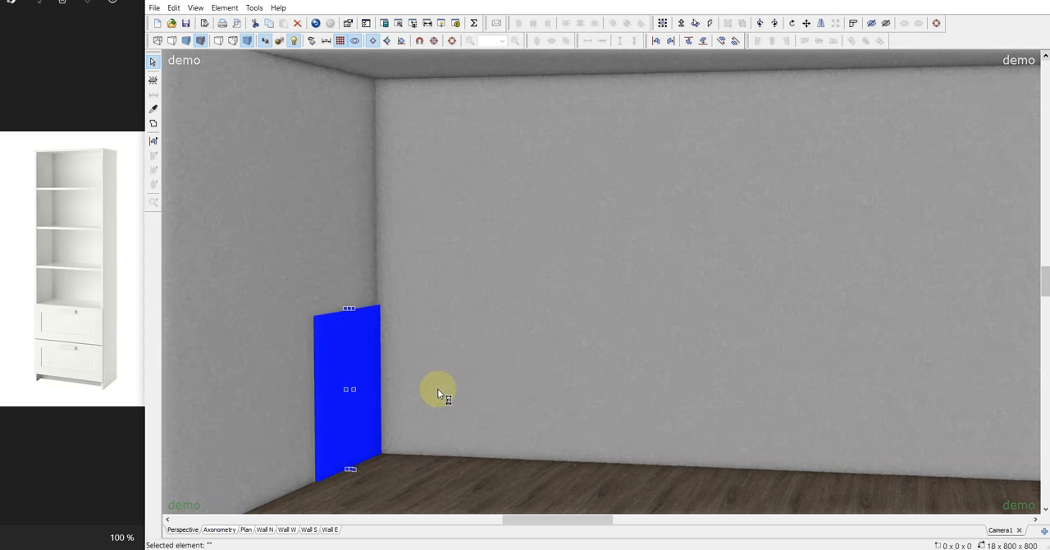
# Set the side panel's depth to 400-18, keeping the width at 18.
pyautogui.doubleClick(368, 355)
pyautogui.click(477, 193)
pyautogui.moveTo(537, 167); pyautogui.dragTo(901, 166)
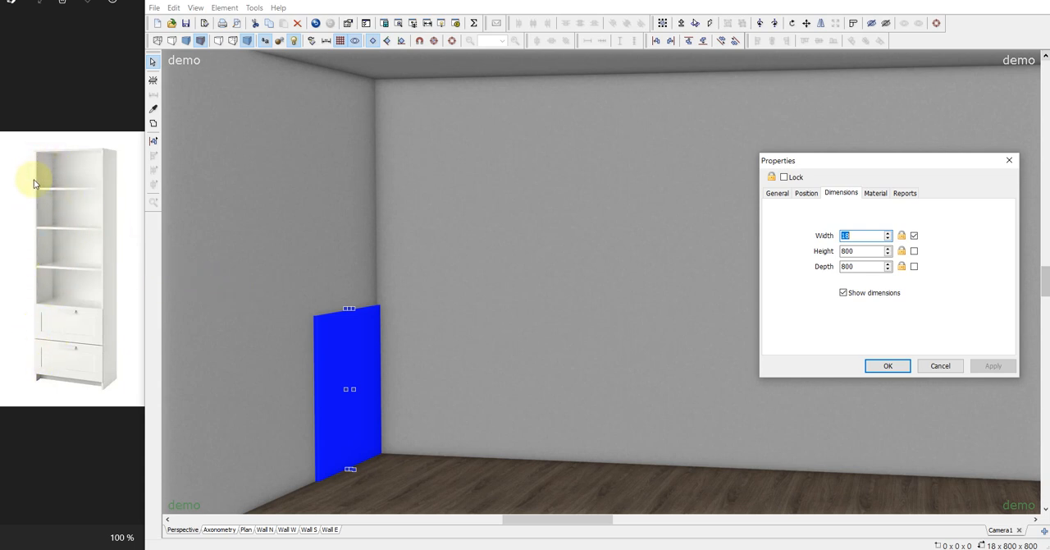
pyautogui.moveTo(868, 251); pyautogui.dragTo(765, 261)
pyautogui.press('Tab')
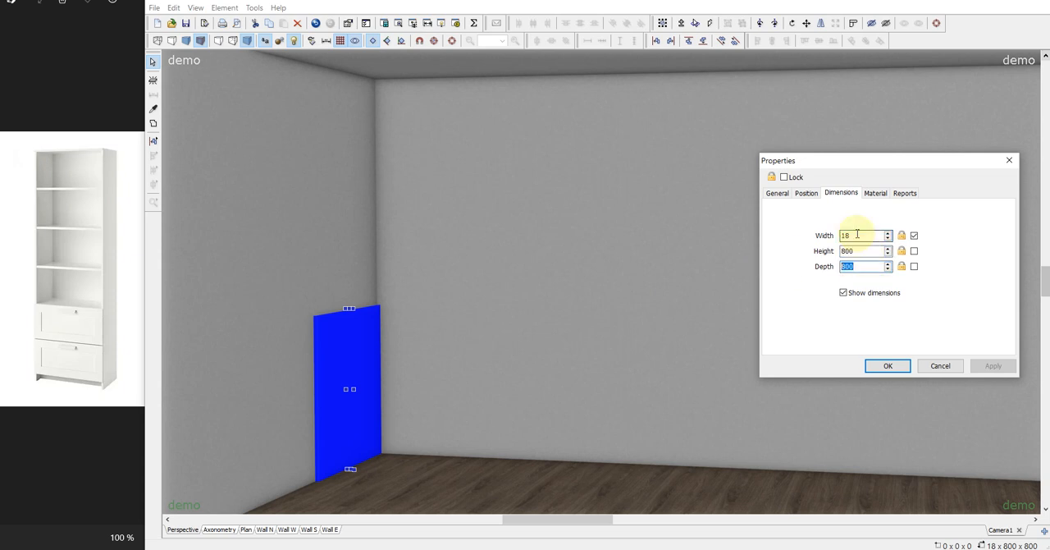
pyautogui.press('BackSpace')
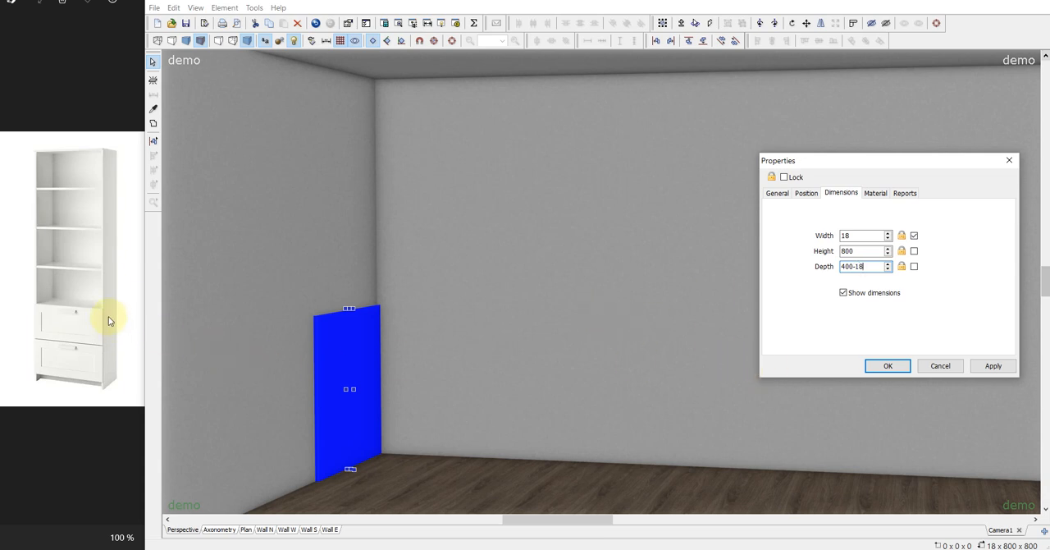
pyautogui.click(890, 369)
# Stretch the side panel upward to the ceiling for a height of 2000.
pyautogui.click(481, 406)
pyautogui.click(365, 319)
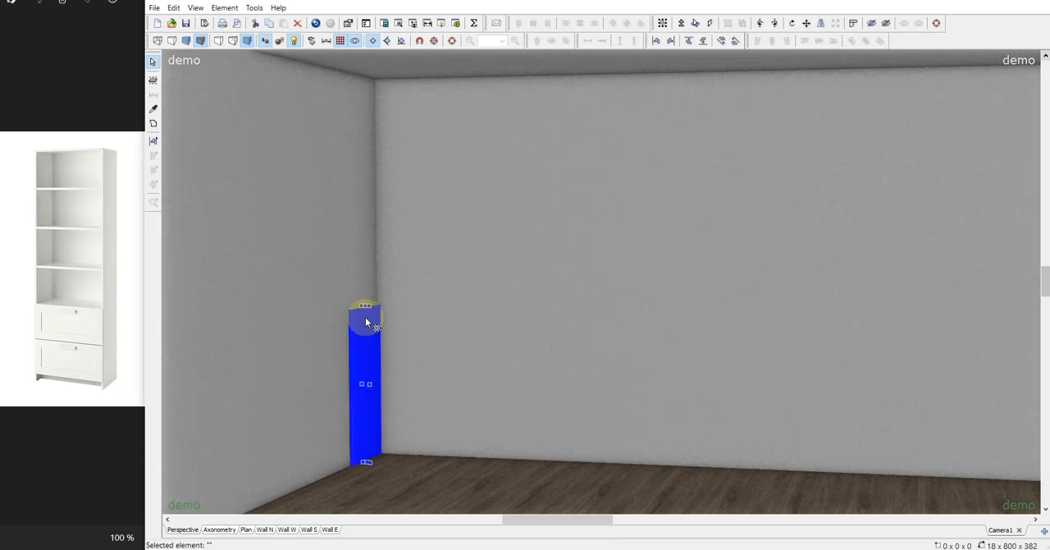
pyautogui.moveTo(365, 305); pyautogui.dragTo(362, 10)
# Duplicate the side panel as the opposite side of the cabinet and set the copy's left position to 582.
pyautogui.hotkey('ctrl', 'd')
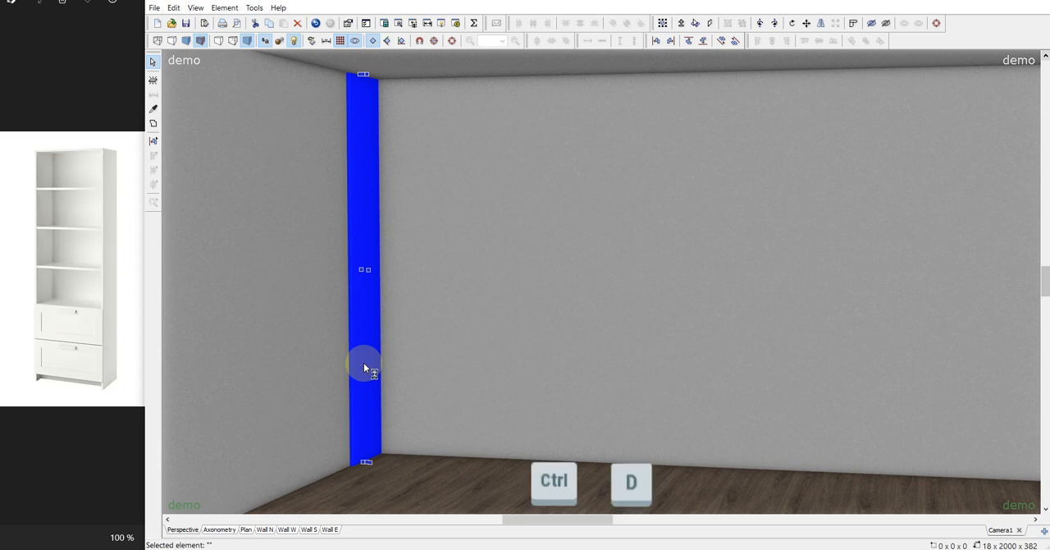
pyautogui.moveTo(408, 169); pyautogui.dragTo(561, 287)
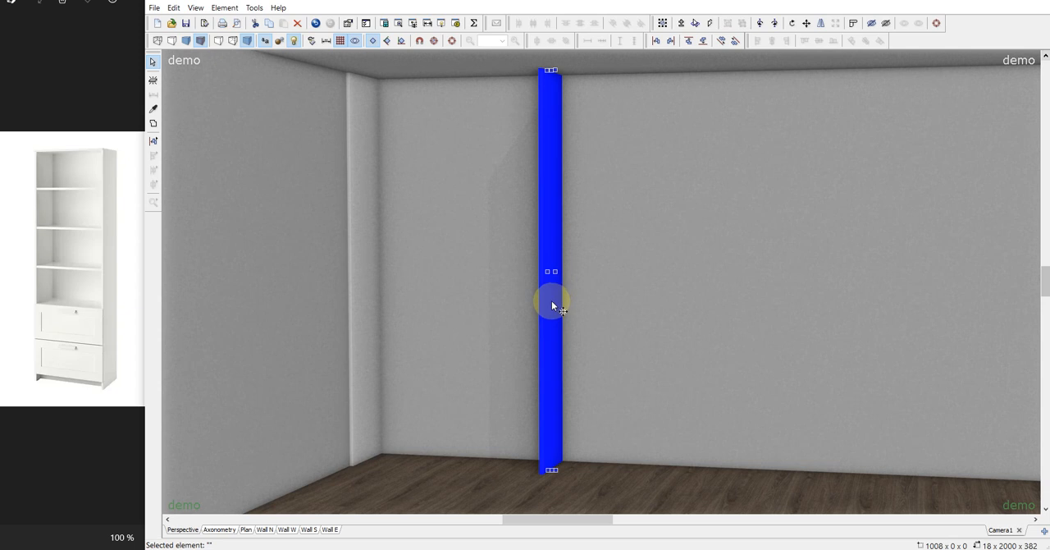
pyautogui.doubleClick(554, 302)
pyautogui.click(808, 195)
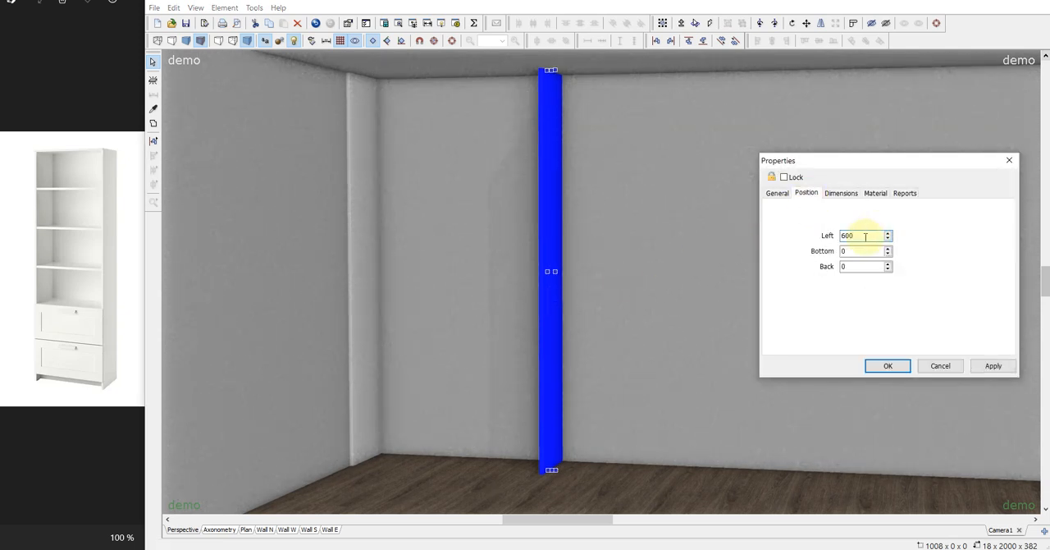
pyautogui.doubleClick(865, 237)
pyautogui.write('582')
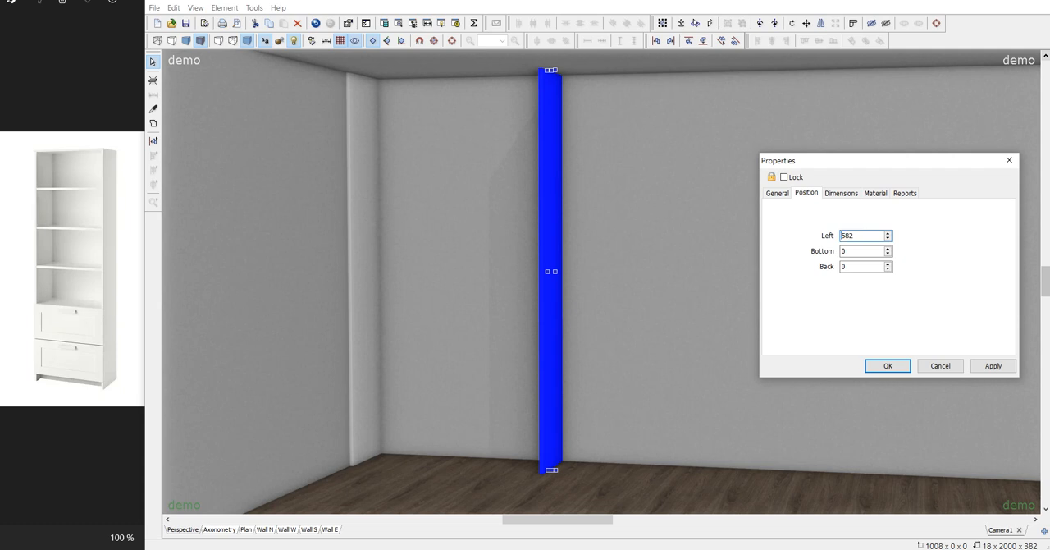
pyautogui.press('Return')
# Duplicate the left side panel and rotate the copy twice by 45° about the Z axis (forward-back) to lay it horizontally.
pyautogui.moveTo(584, 380); pyautogui.dragTo(708, 391)
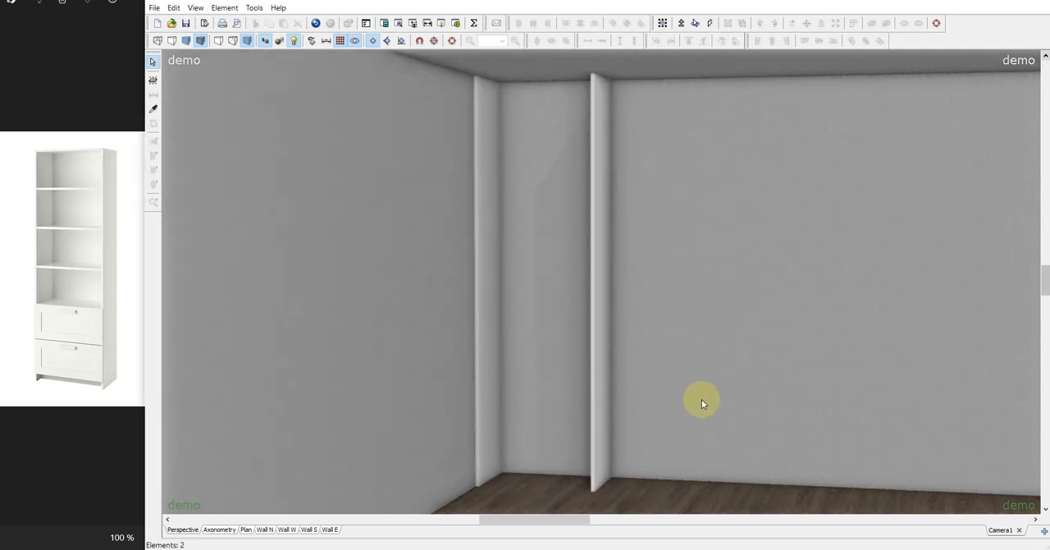
pyautogui.click(490, 308)
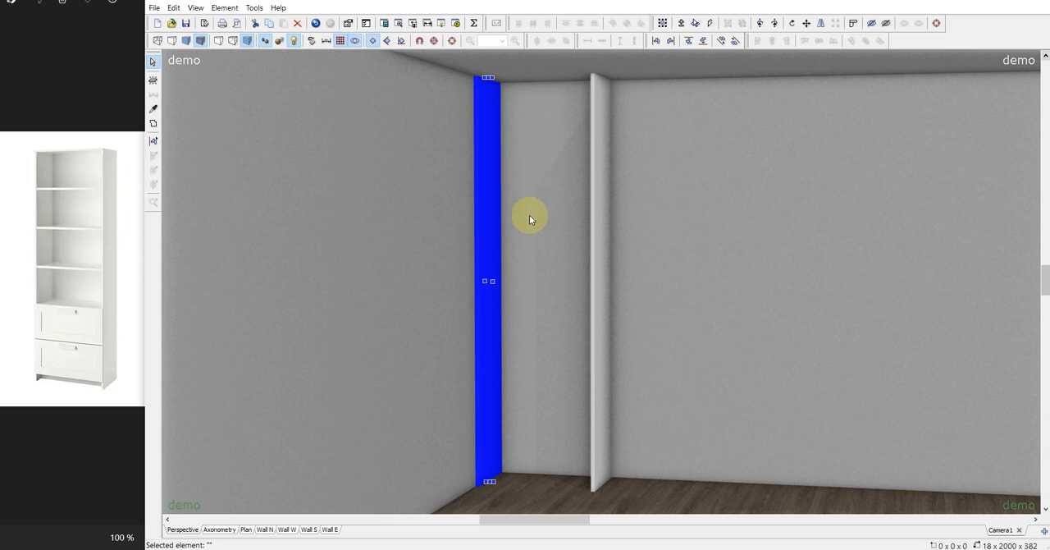
pyautogui.hotkey('ctrl', 'd')
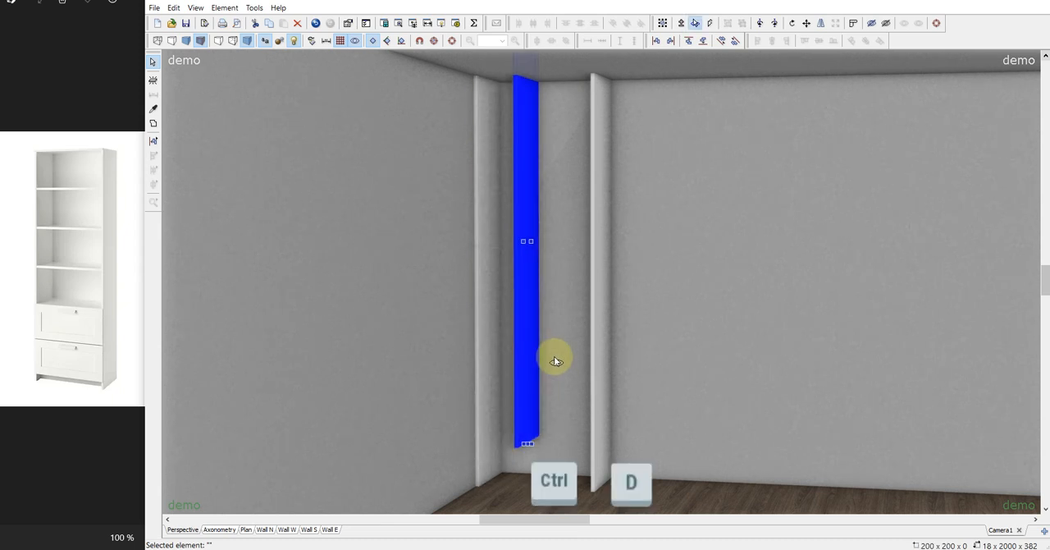
pyautogui.hotkey('ctrl', 'r')
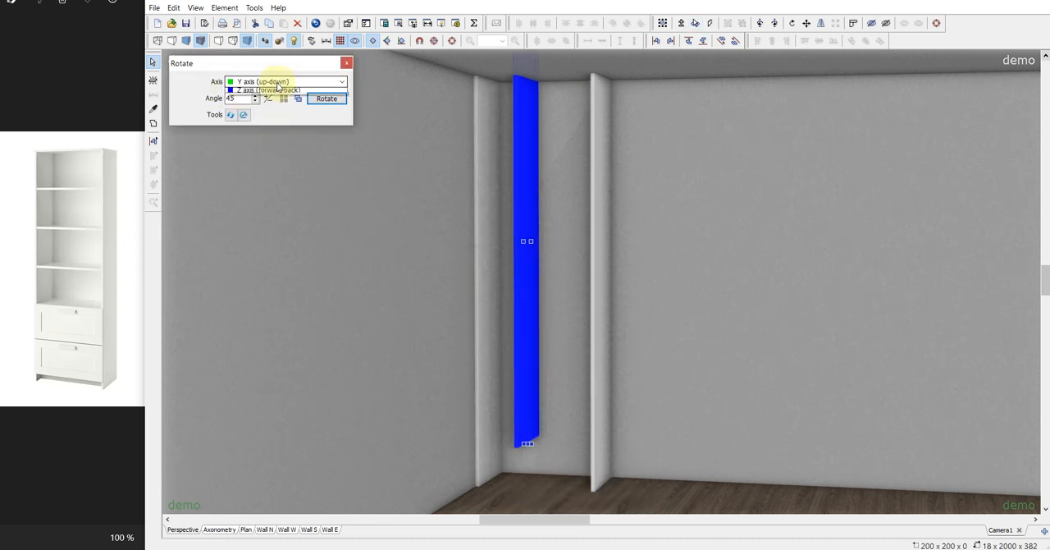
pyautogui.click(271, 82)
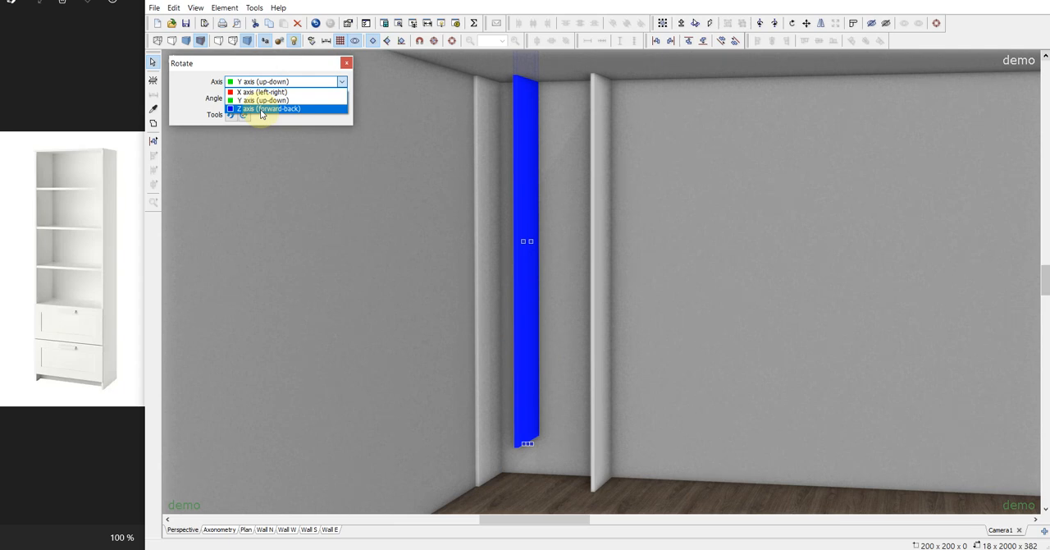
pyautogui.click(261, 111)
pyautogui.click(332, 100)
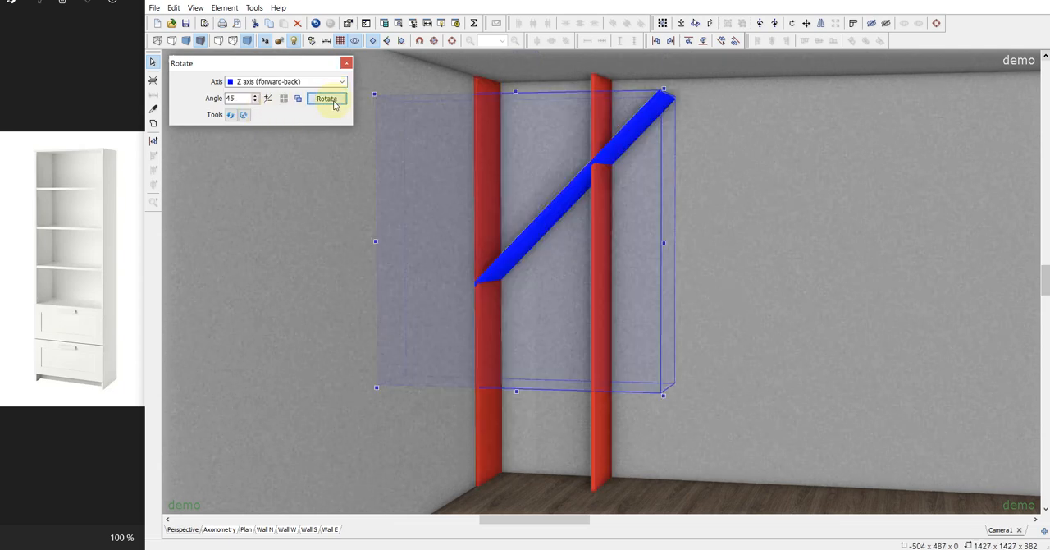
pyautogui.click(334, 101)
pyautogui.click(346, 63)
# Fit the horizontal panel between the two sides at floor level, 564 wide, and place a duplicate at the top of the cabinet.
pyautogui.moveTo(730, 242); pyautogui.dragTo(638, 242)
pyautogui.moveTo(339, 240); pyautogui.dragTo(420, 541)
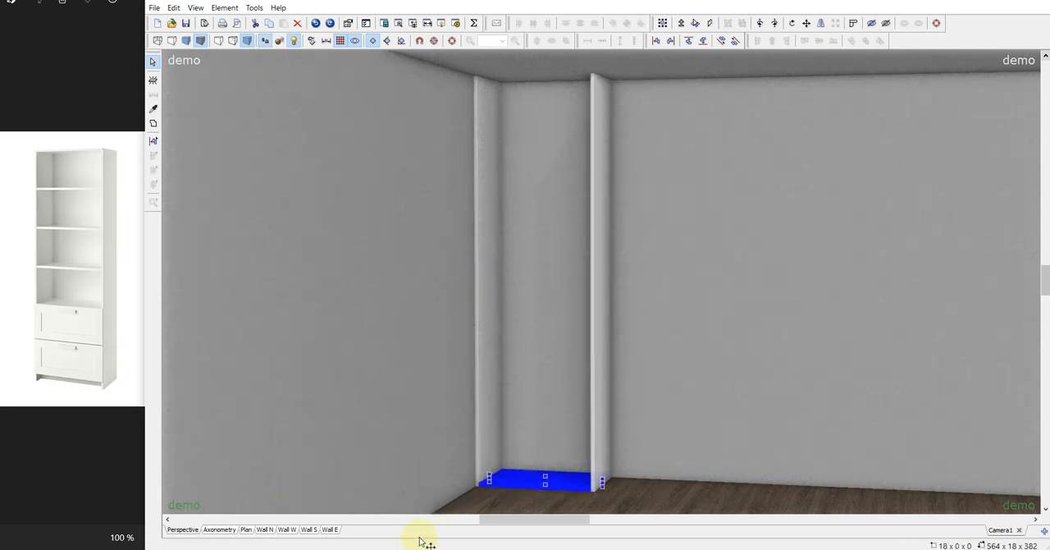
pyautogui.hotkey('ctrl', 'd')
pyautogui.moveTo(545, 439); pyautogui.dragTo(380, 38)
pyautogui.click(702, 304)
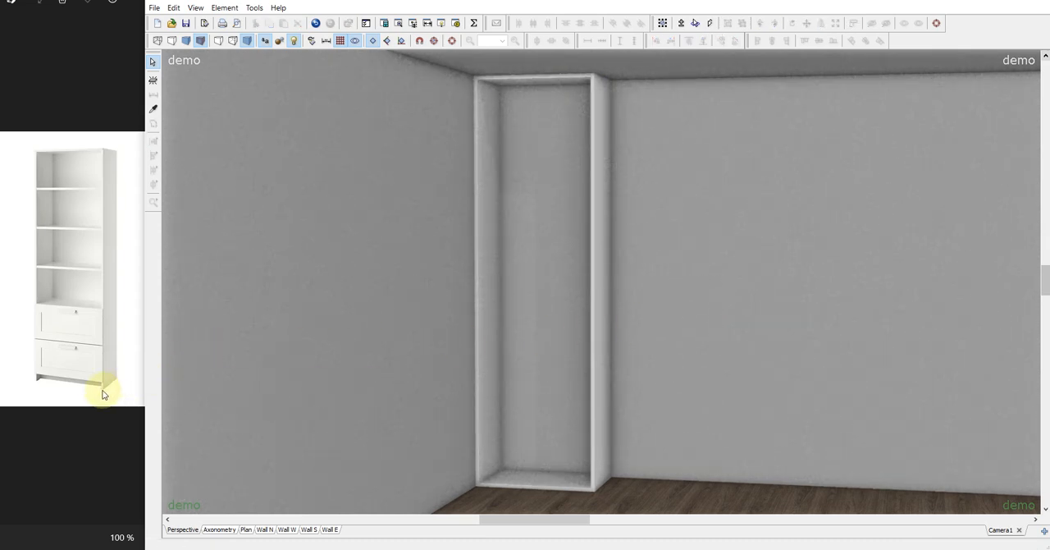
# Raise the cabinet's bottom panel to a bottom position of 60.
pyautogui.doubleClick(560, 479)
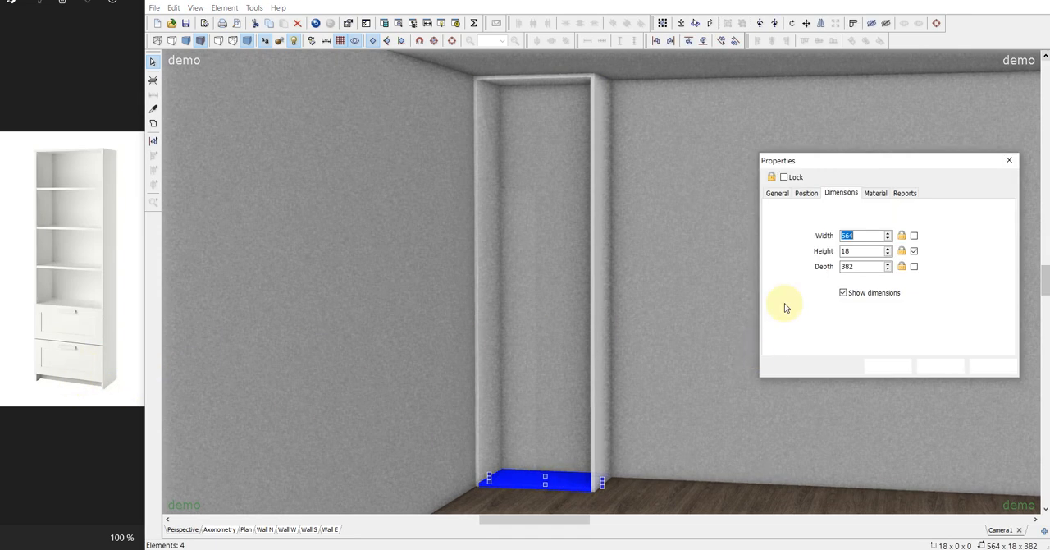
pyautogui.click(807, 194)
pyautogui.doubleClick(848, 250)
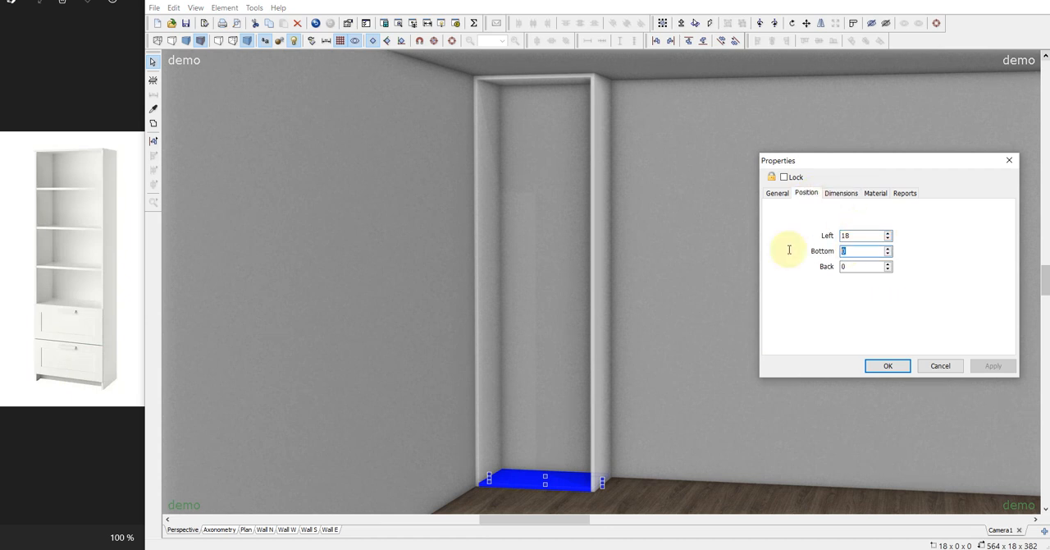
pyautogui.write('60')
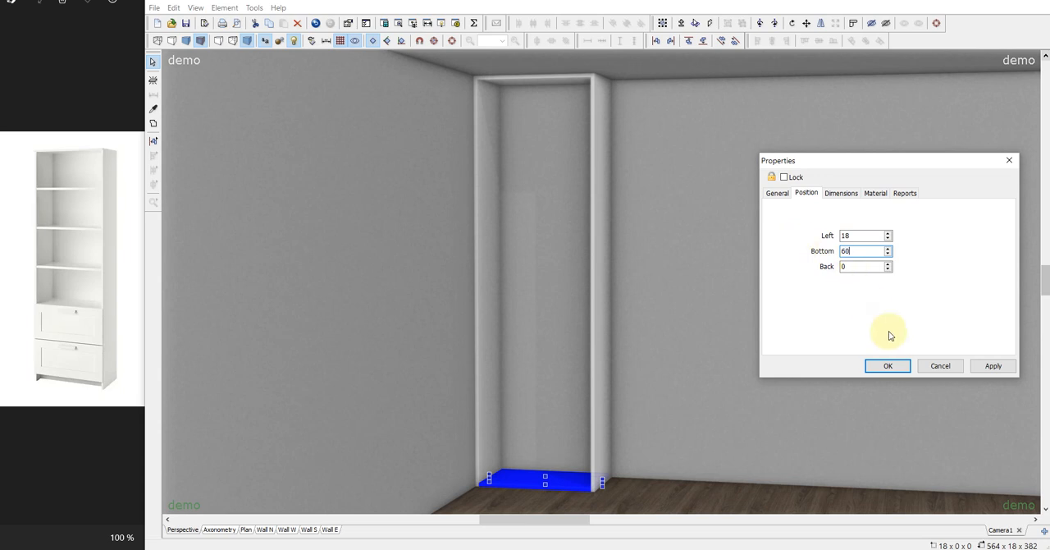
pyautogui.press('Return')
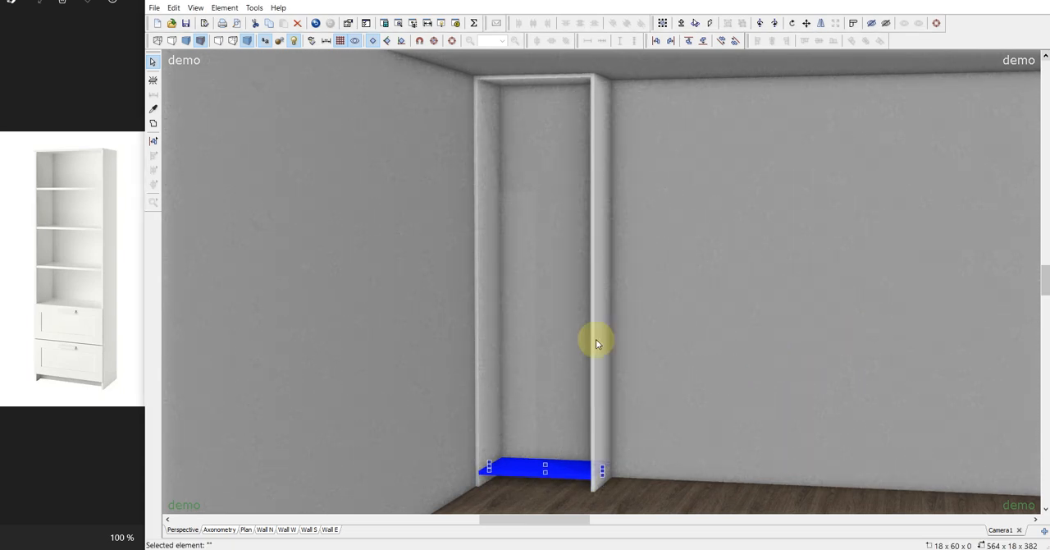
# Duplicate the bottom panel and rotate the copy upright about the X axis (left-right) in 45° increments.
pyautogui.hotkey('ctrl', 'd')
pyautogui.hotkey('ctrl', 'r')
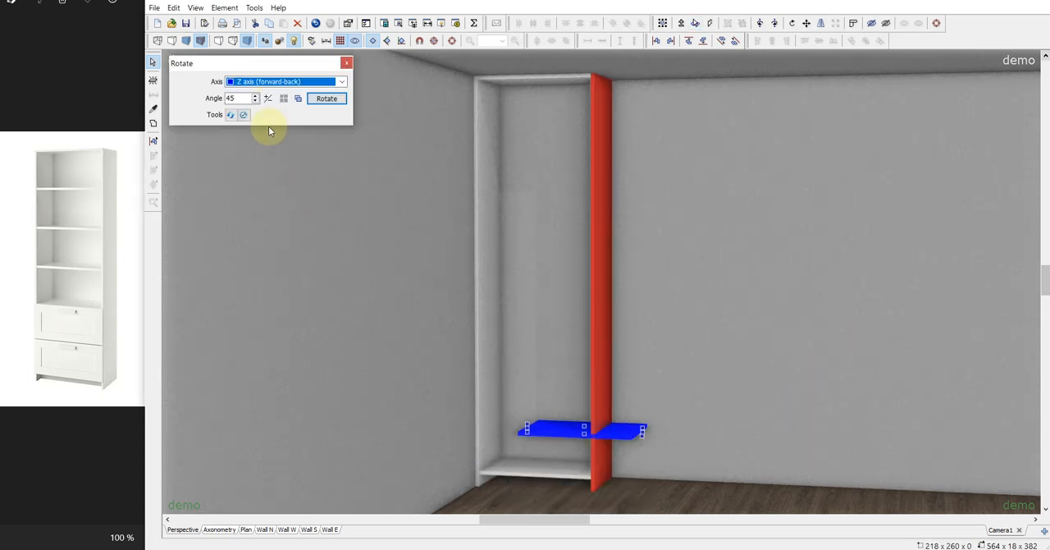
pyautogui.click(271, 82)
pyautogui.click(271, 94)
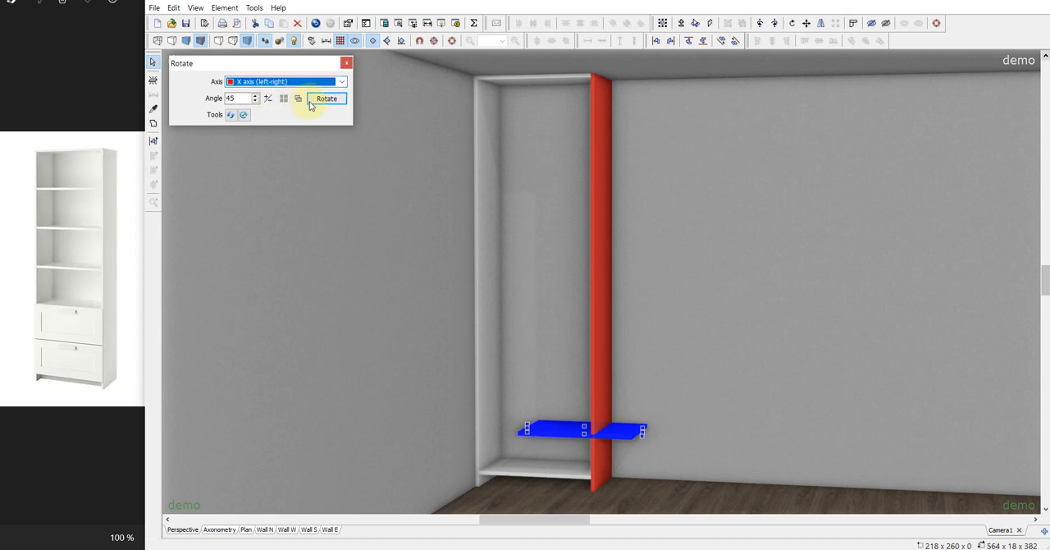
pyautogui.click(310, 104)
pyautogui.click(347, 63)
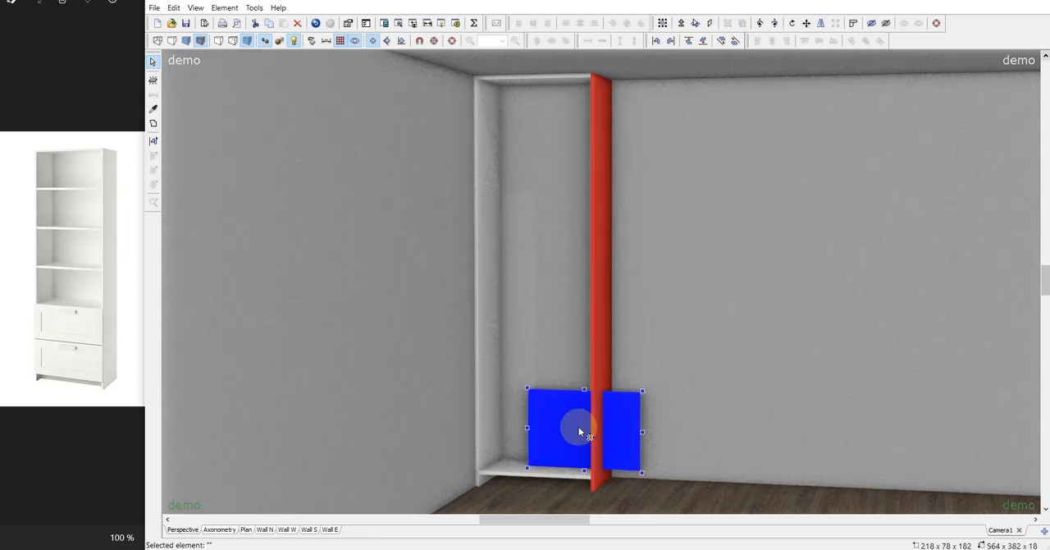
# Move the upright panel between the sides down to the floor and reduce its height to 60 to fit under the bottom panel.
pyautogui.moveTo(586, 387); pyautogui.dragTo(540, 443)
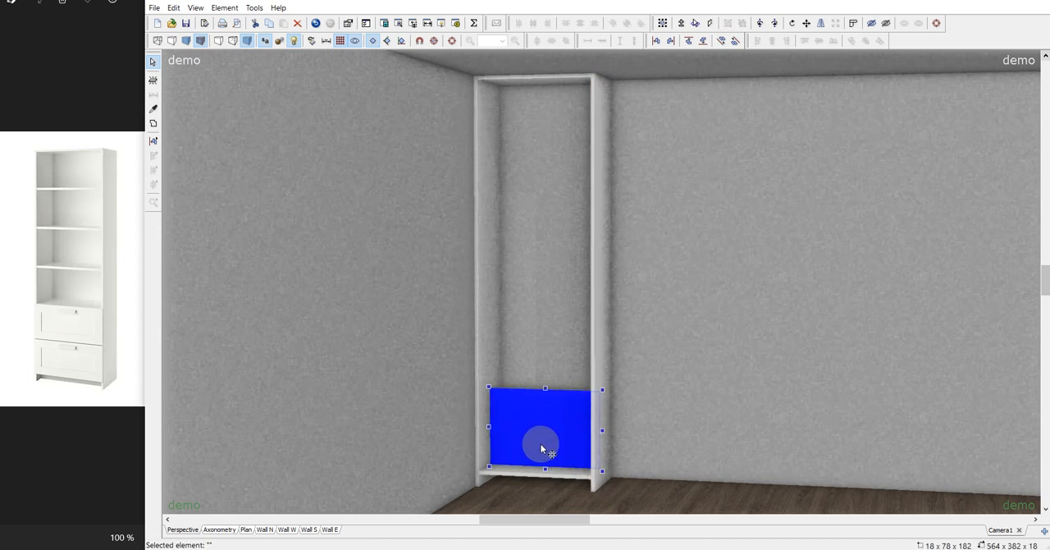
pyautogui.hotkey('ctrl', 'Down')
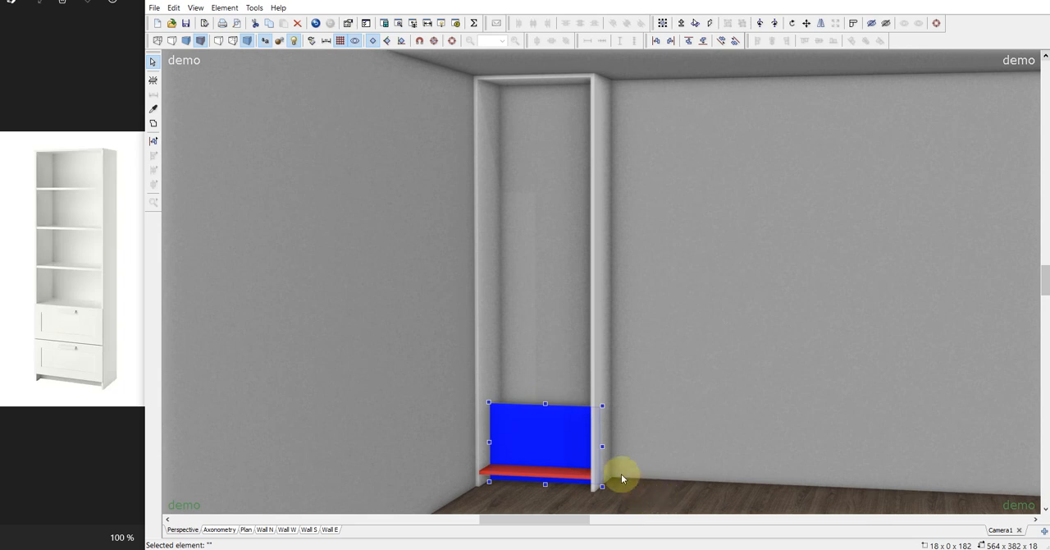
pyautogui.moveTo(544, 404); pyautogui.dragTo(537, 479)
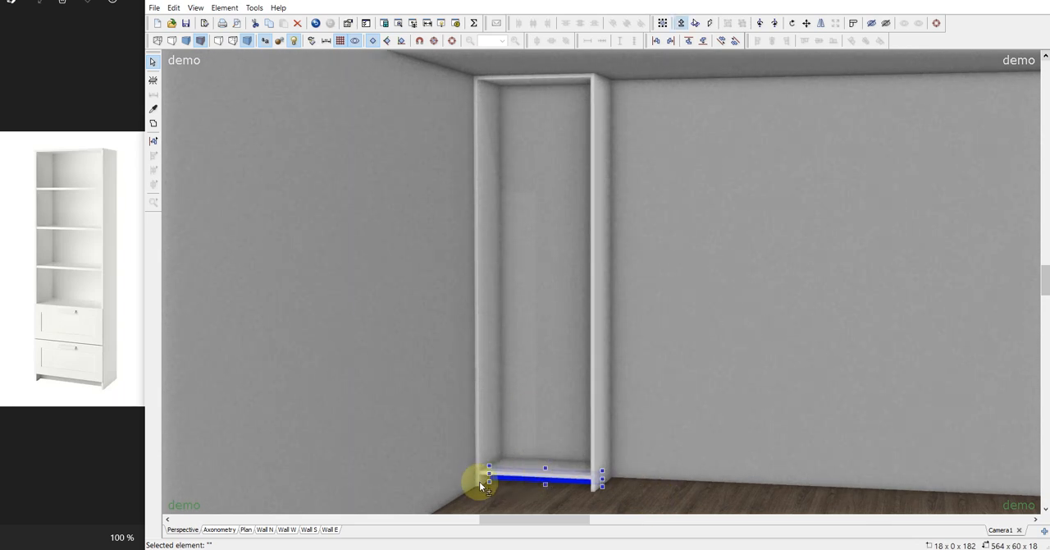
# Add a second camera view close to the cabinet's base and move the plinth panel forward to the bottom panel's front edge.
pyautogui.click(1045, 529)
pyautogui.scroll(4, 667, 447)
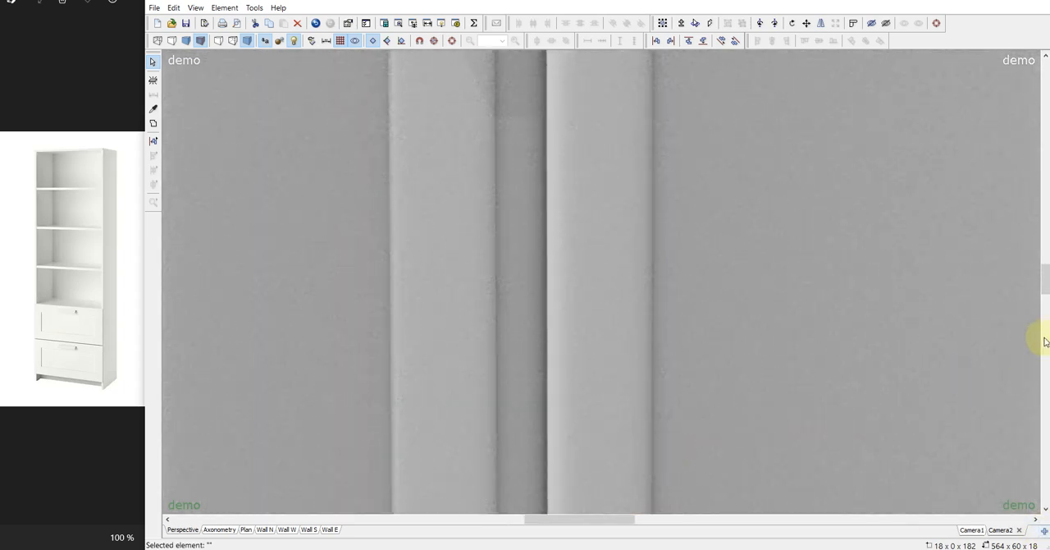
pyautogui.moveTo(1046, 281); pyautogui.dragTo(1048, 301)
pyautogui.moveTo(475, 311); pyautogui.dragTo(429, 337)
pyautogui.moveTo(461, 380); pyautogui.dragTo(513, 386)
pyautogui.click(973, 530)
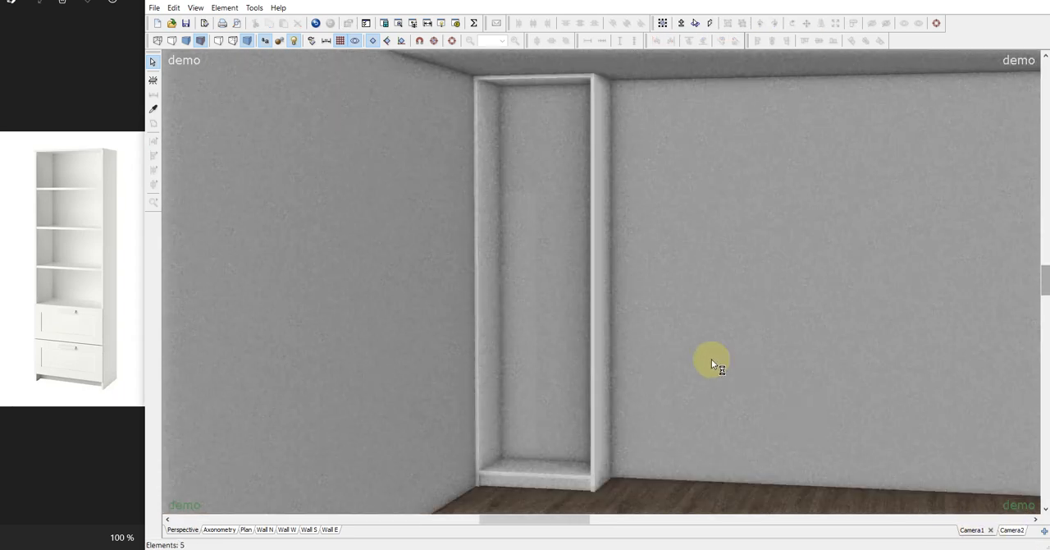
# Duplicate the plinth panel and give the copy a depth of 4 and a back position of 0 for the cabinet back.
pyautogui.hotkey('ctrl', 'd')
pyautogui.moveTo(514, 488); pyautogui.dragTo(542, 449)
pyautogui.doubleClick(541, 450)
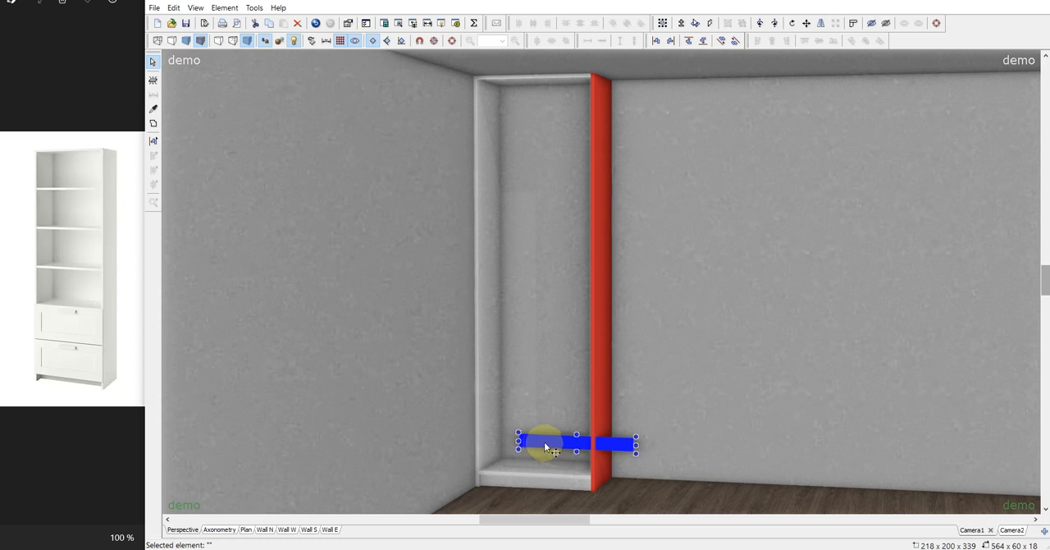
pyautogui.click(871, 269)
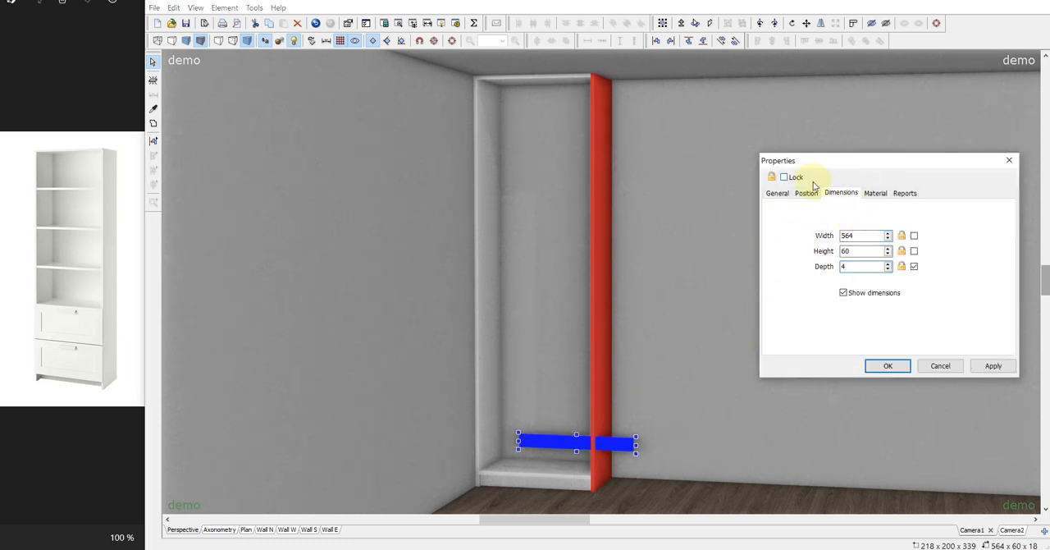
pyautogui.click(788, 177)
pyautogui.click(806, 193)
pyautogui.moveTo(859, 267); pyautogui.dragTo(763, 268)
pyautogui.write('0')
pyautogui.click(783, 177)
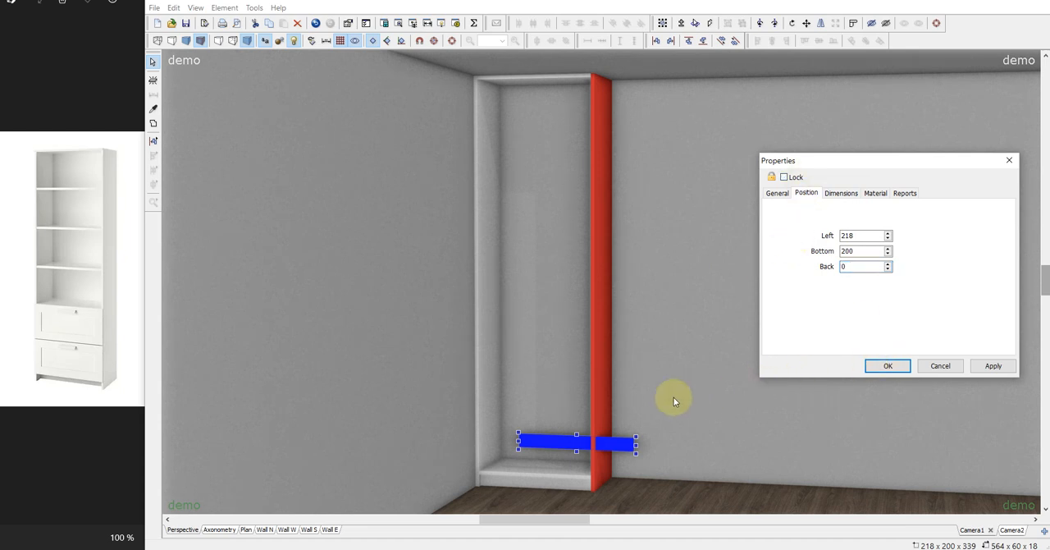
pyautogui.click(876, 367)
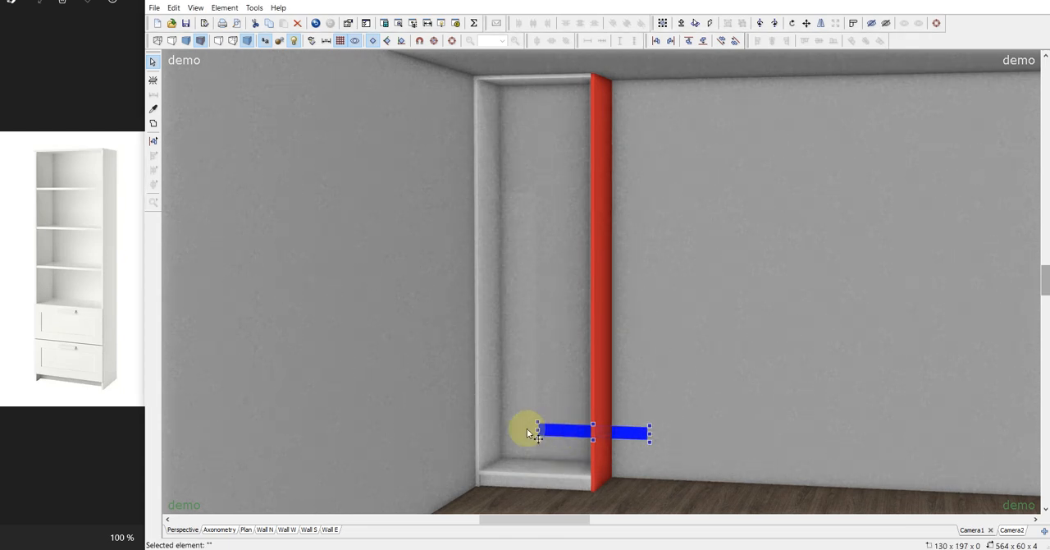
# Move the thin back panel between the sides and stretch it up to the top panel.
pyautogui.moveTo(529, 432); pyautogui.dragTo(466, 492)
pyautogui.moveTo(555, 447); pyautogui.dragTo(554, 83)
pyautogui.click(539, 496)
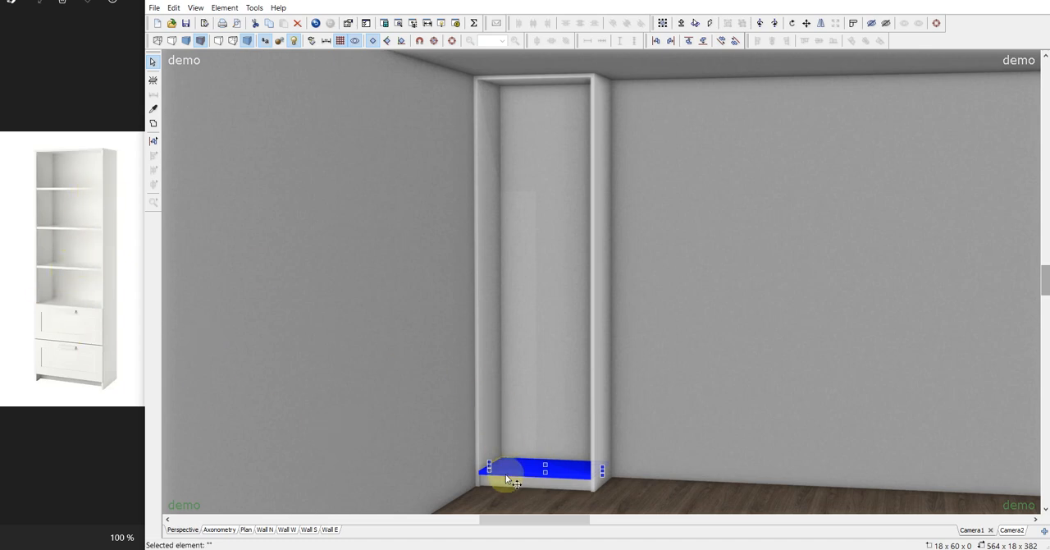
# Duplicate the bottom panel as a shelf at bottom position 426 and fit it in front of the back panel with a depth of 378.
pyautogui.hotkey('ctrl', 'd')
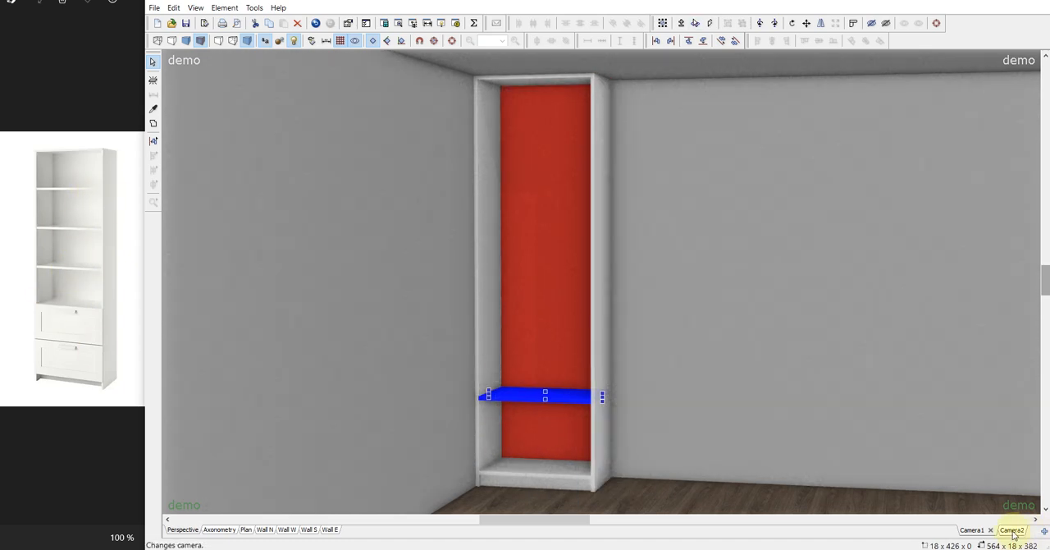
pyautogui.click(1007, 530)
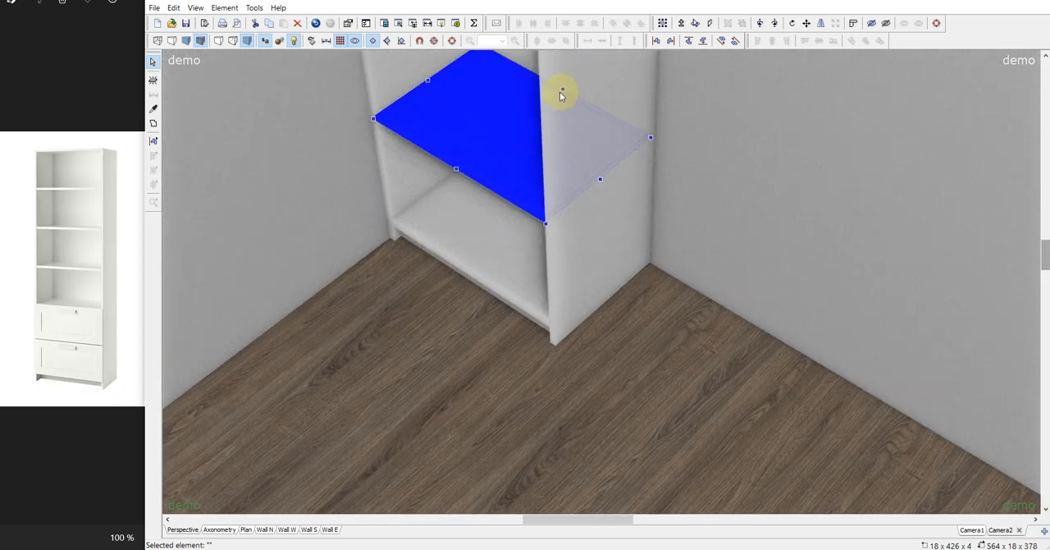
pyautogui.click(975, 530)
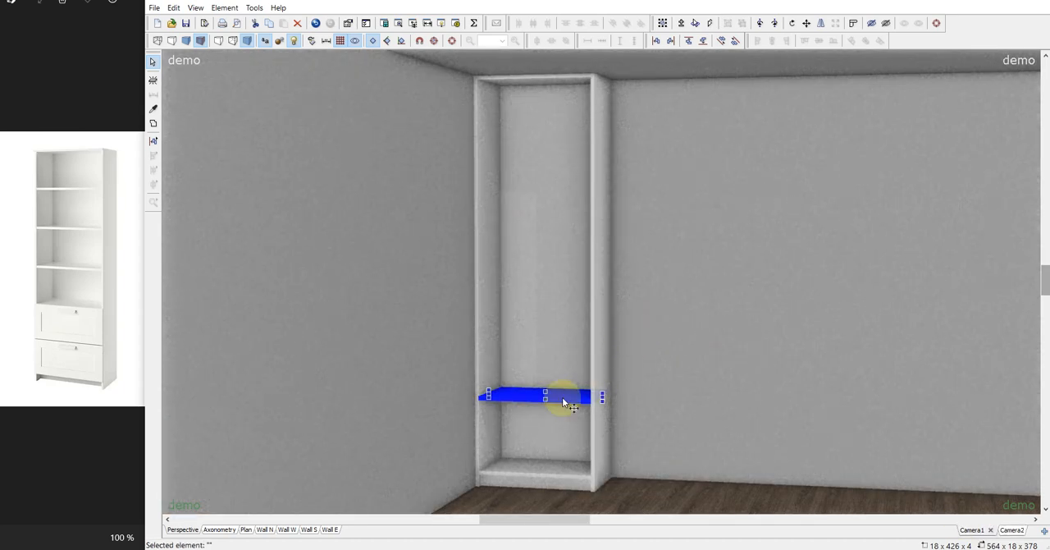
# Duplicate the shelf three times and place the copies upward between the sides, the first at about 851 high.
pyautogui.hotkey('ctrl', 'd')
pyautogui.moveTo(568, 358); pyautogui.dragTo(465, 309)
pyautogui.hotkey('ctrl', 'd')
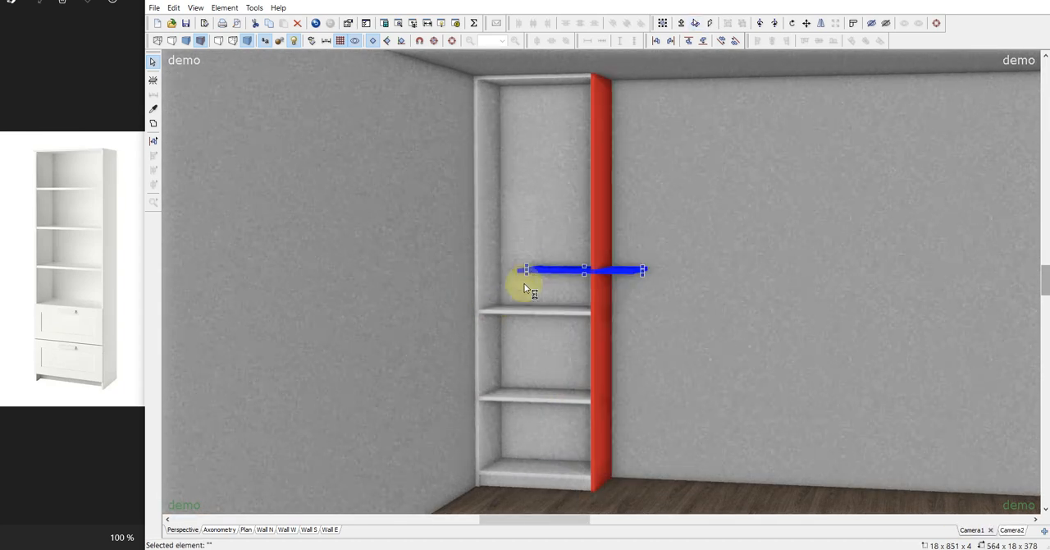
pyautogui.moveTo(544, 271); pyautogui.dragTo(465, 156)
pyautogui.click(682, 301)
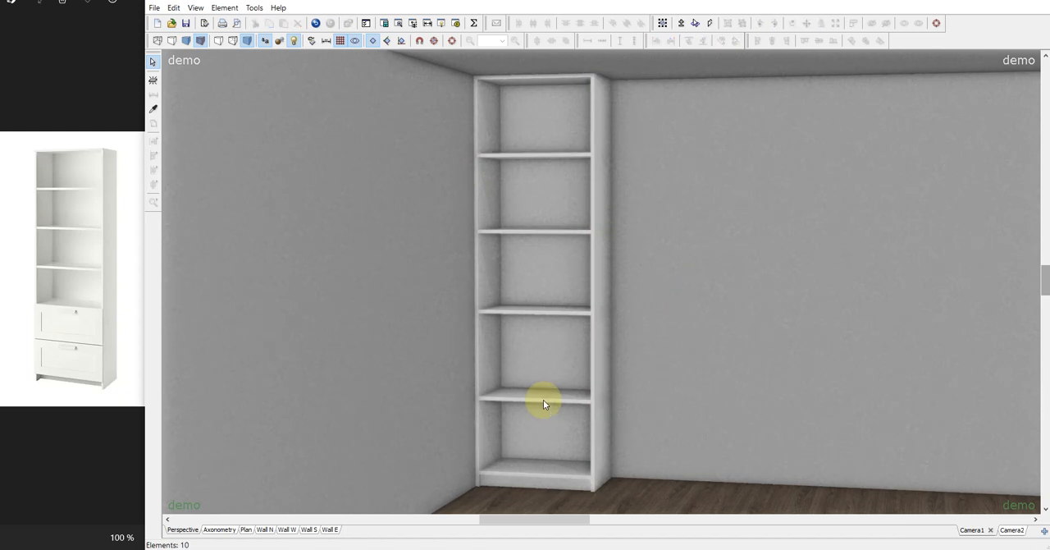
# Set the lowest shelf's bottom position to 560.
pyautogui.doubleClick(543, 400)
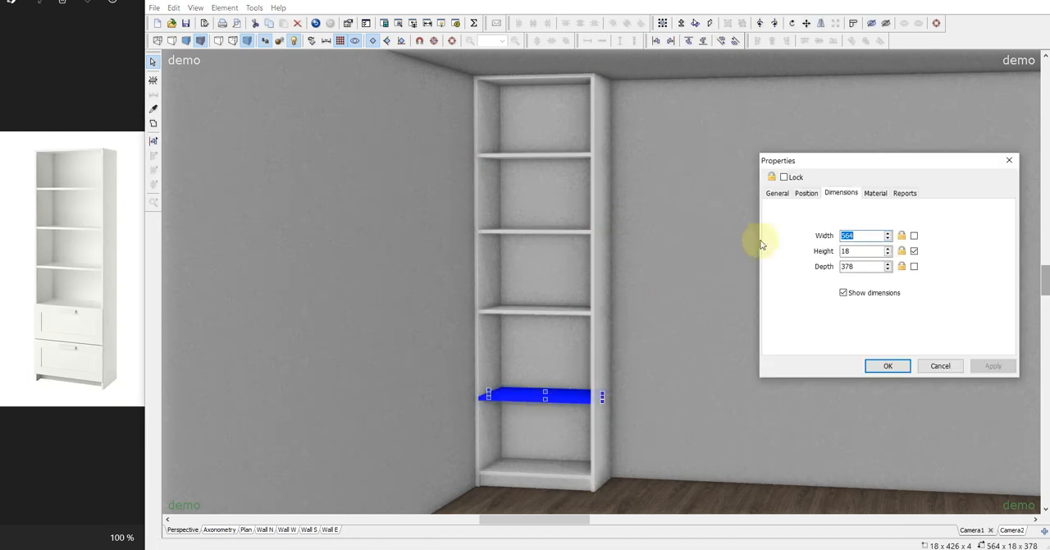
pyautogui.click(807, 195)
pyautogui.click(861, 253)
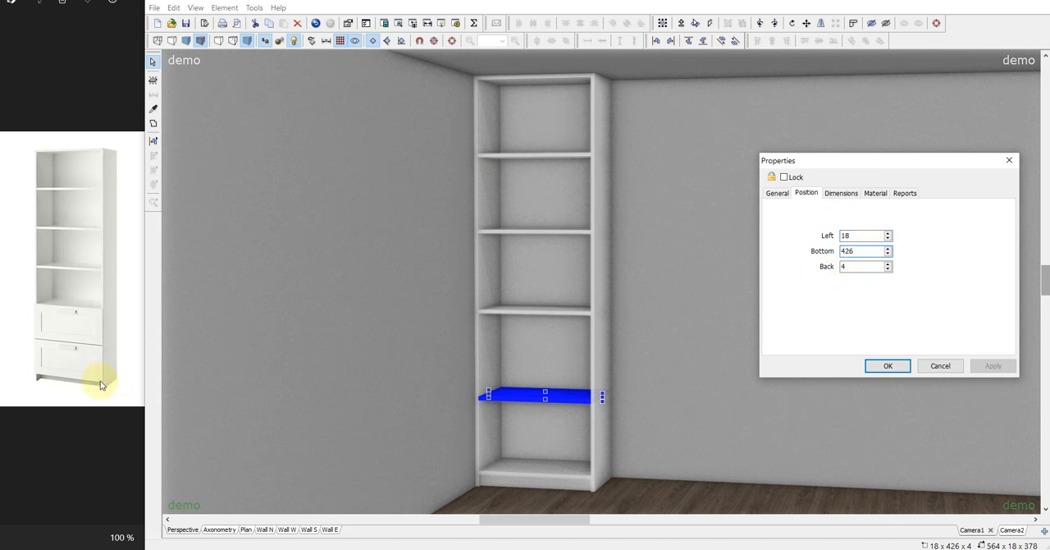
pyautogui.moveTo(862, 252); pyautogui.dragTo(648, 221)
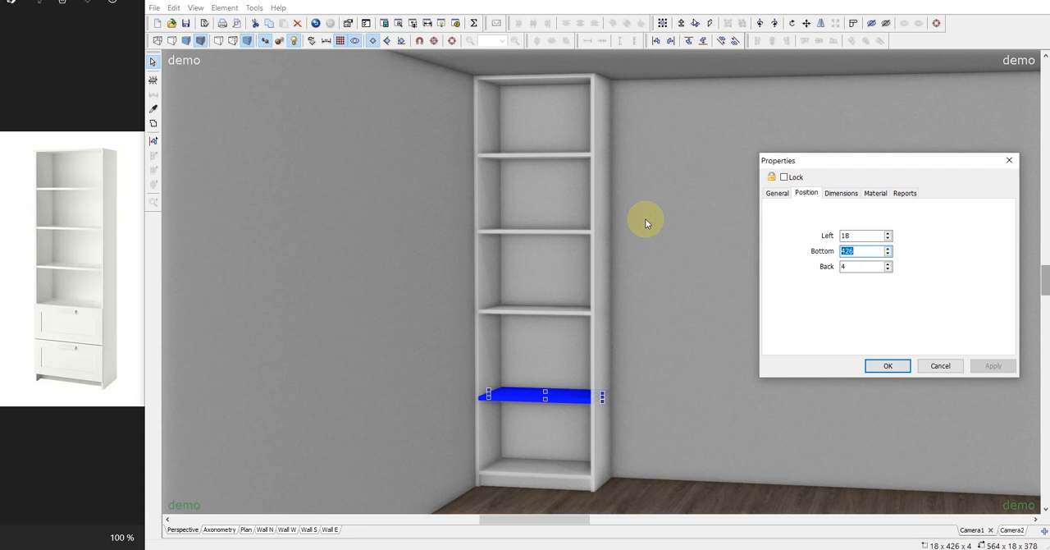
pyautogui.write('560')
pyautogui.press('Return')
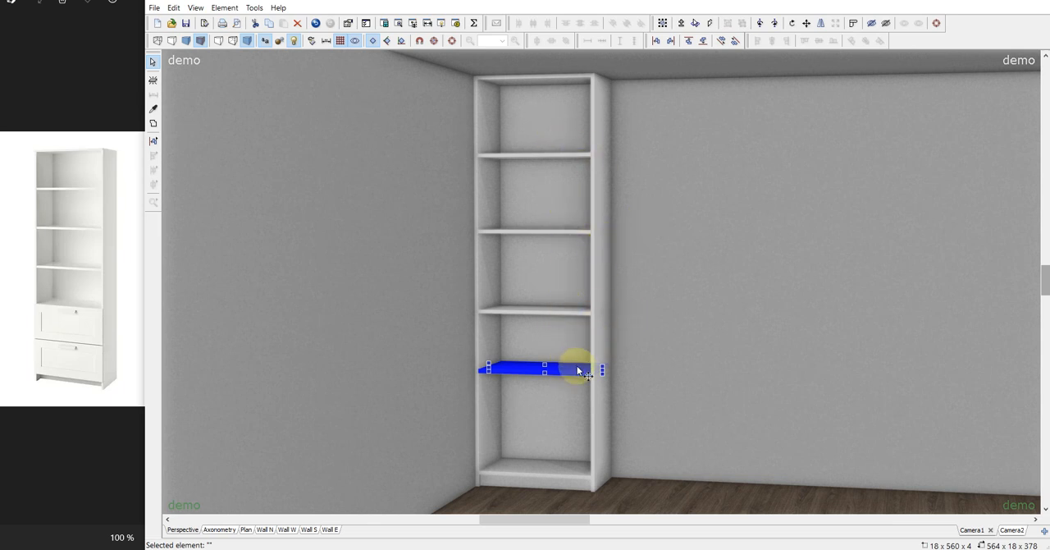
# Space the four shelves and the top panel evenly by distributing their centres along the Y axis.
pyautogui.press('shift')
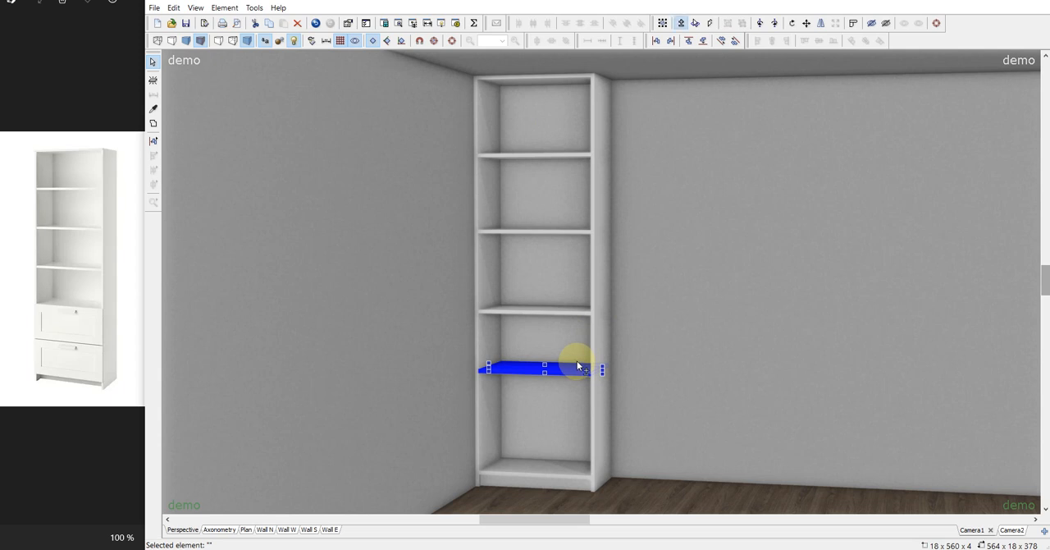
pyautogui.click(579, 311)
pyautogui.click(575, 232)
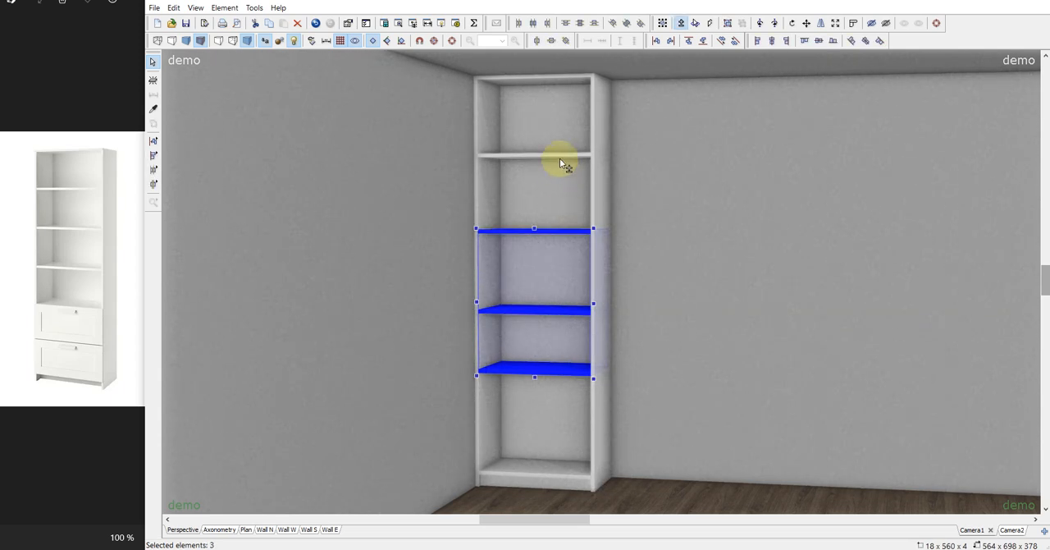
pyautogui.click(559, 158)
pyautogui.click(539, 78)
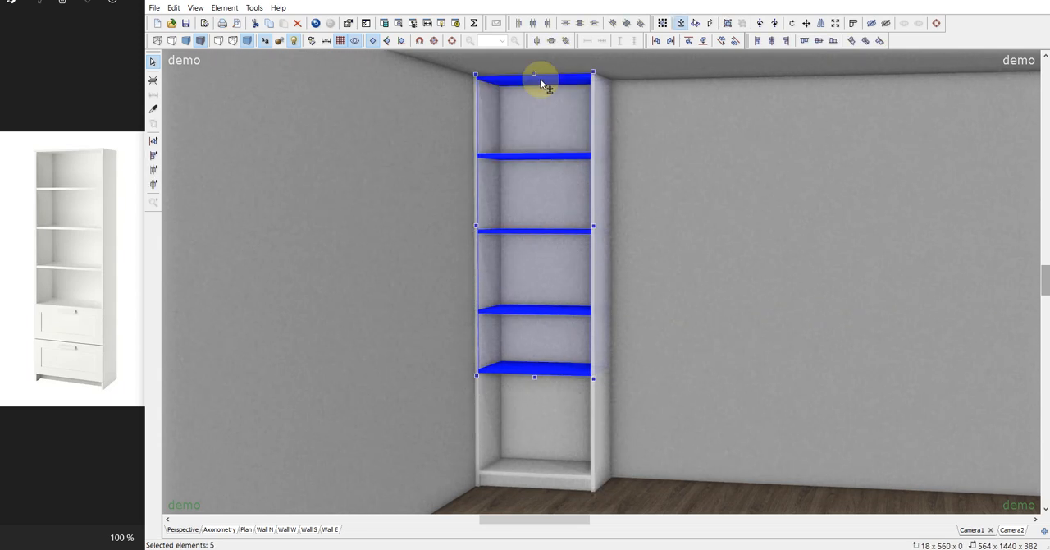
pyautogui.click(581, 23)
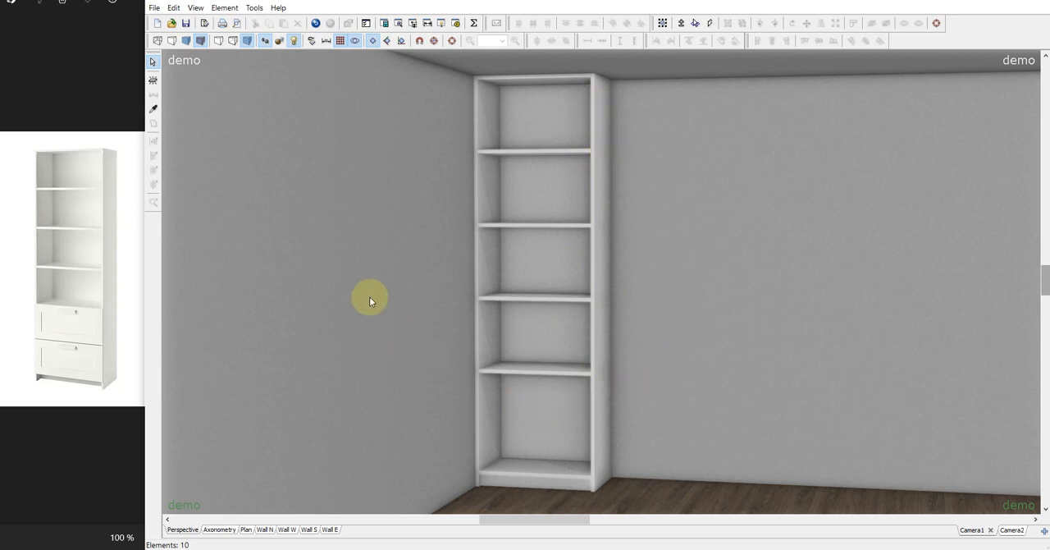
# Move the 600 x 240 x 325 drawer into the cabinet below the lowest shelf, at about left 0, bottom 228 and back 75.
pyautogui.click(971, 530)
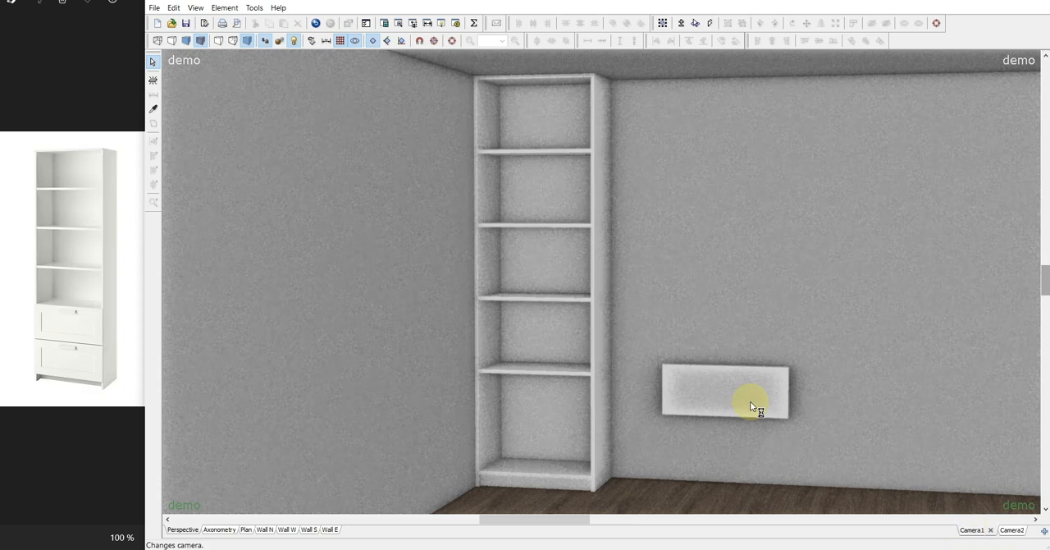
pyautogui.moveTo(750, 401); pyautogui.dragTo(568, 419)
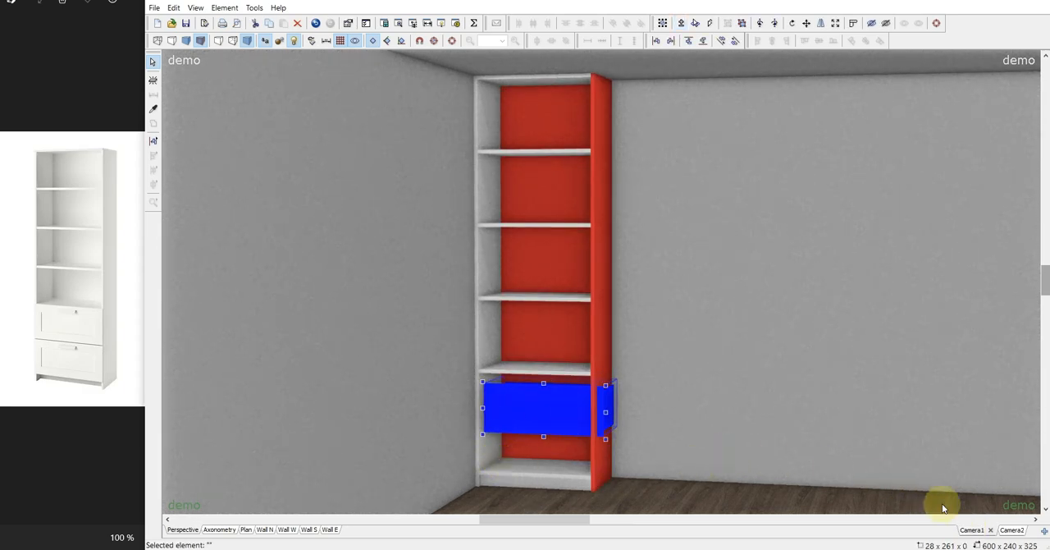
pyautogui.click(1009, 530)
pyautogui.moveTo(506, 320); pyautogui.dragTo(483, 313)
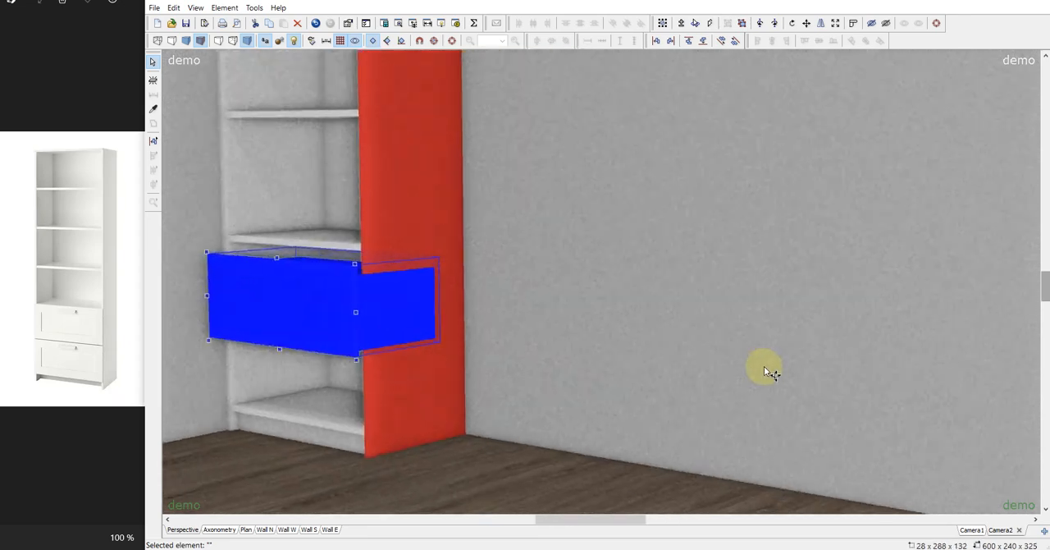
pyautogui.moveTo(316, 311); pyautogui.dragTo(301, 310)
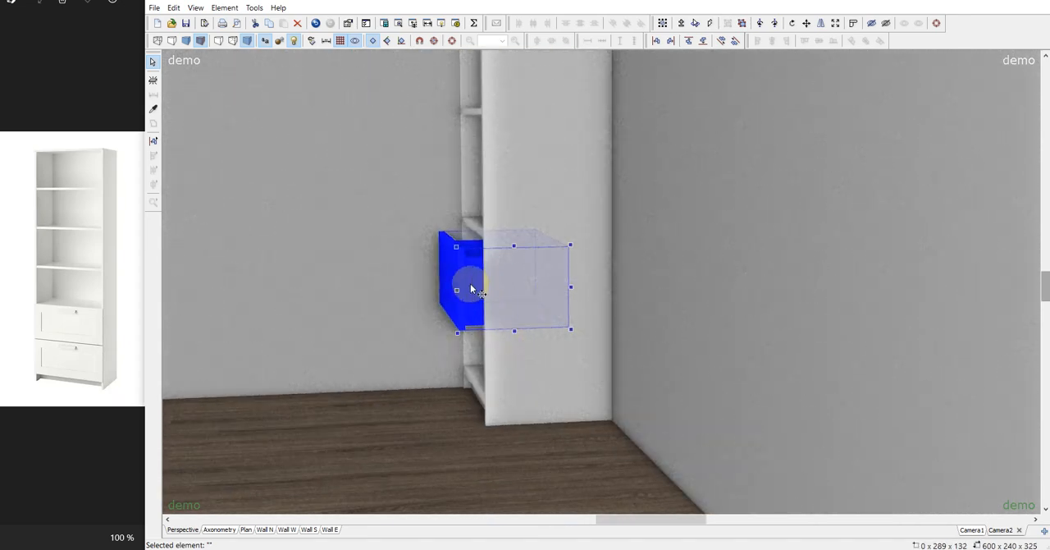
pyautogui.moveTo(468, 284); pyautogui.dragTo(586, 300)
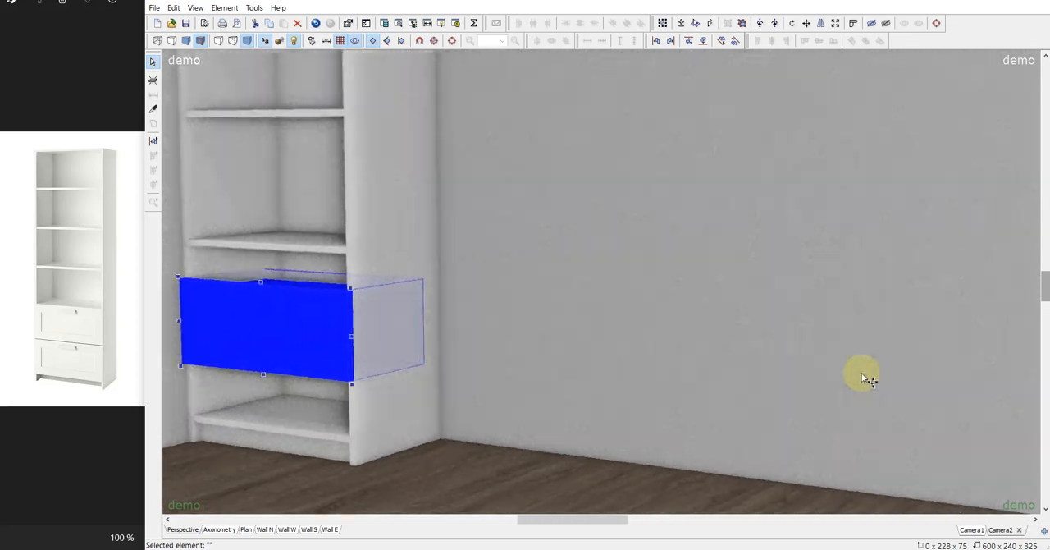
pyautogui.click(972, 529)
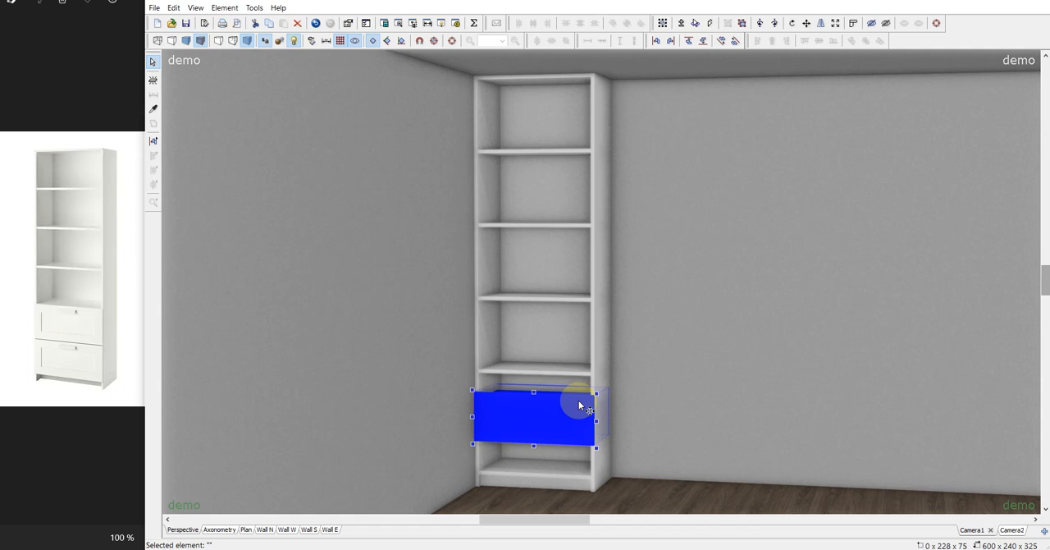
# Align the drawer's bottom with the cabinet's bottom panel along the Y axis.
pyautogui.keyDown('ctrl'); pyautogui.click(561, 472); pyautogui.keyUp('ctrl')
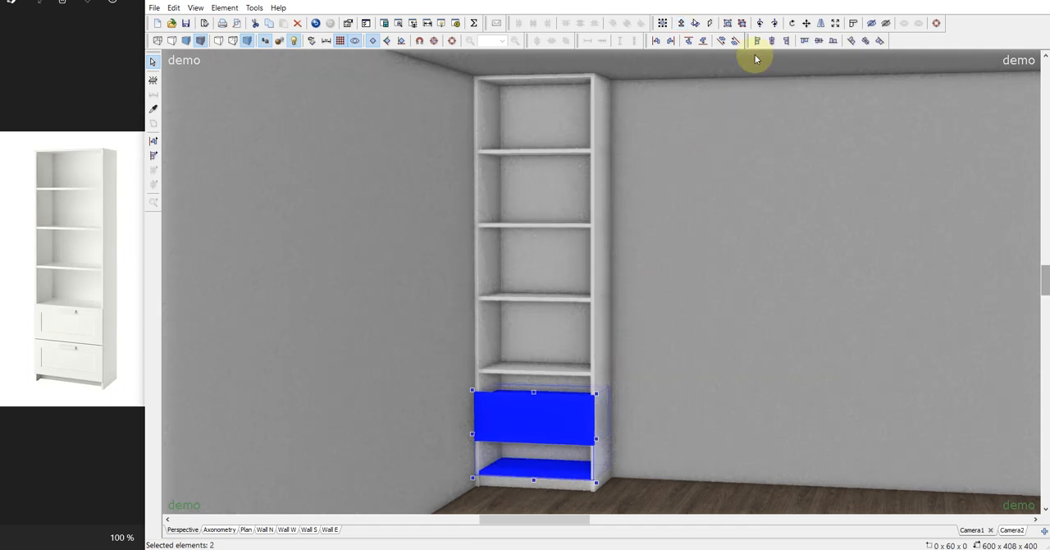
pyautogui.click(545, 416)
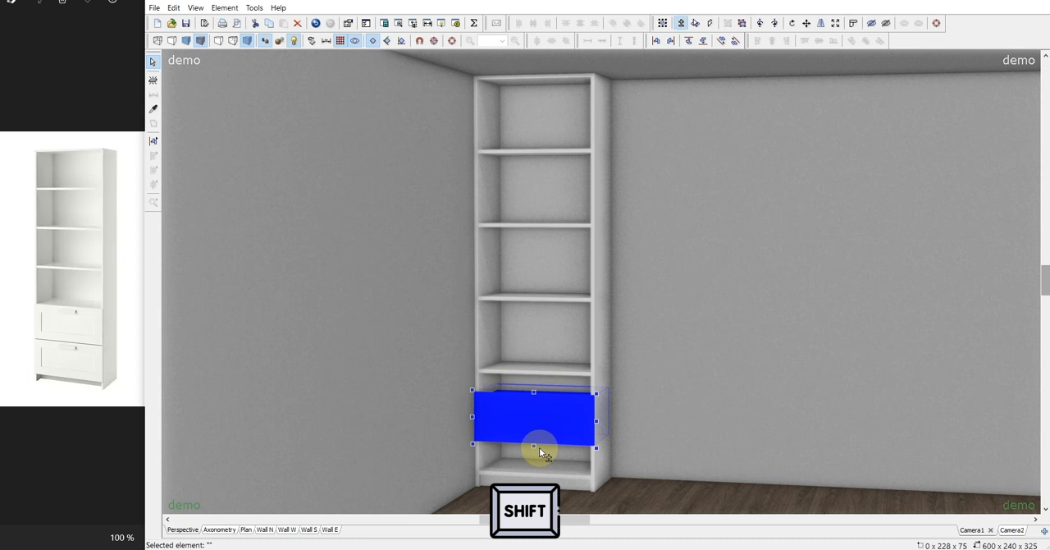
pyautogui.keyDown('shift'); pyautogui.click(547, 473); pyautogui.keyUp('shift')
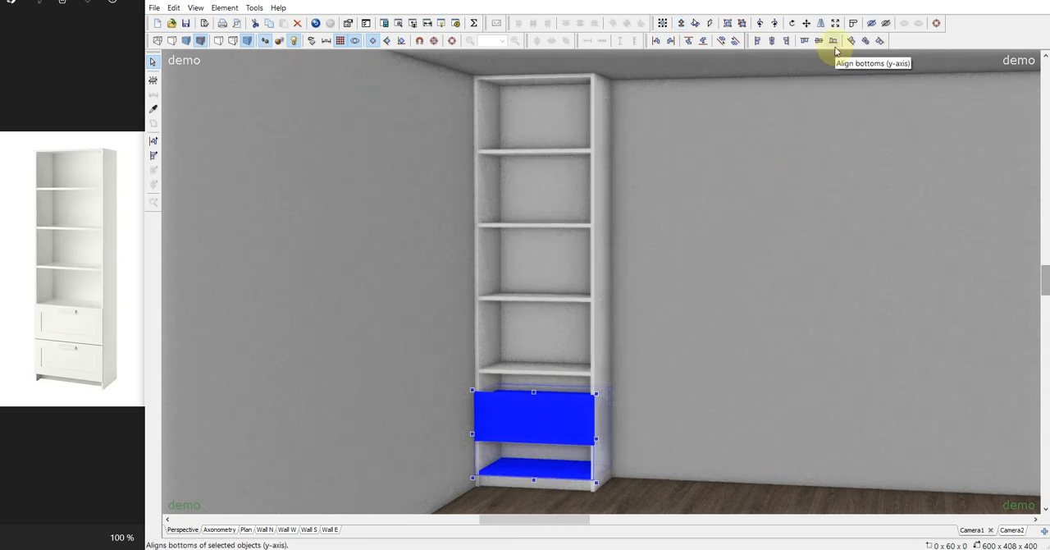
pyautogui.click(834, 41)
pyautogui.click(763, 239)
# Duplicate the drawer above the first one and align the copy's top with the lowest shelf along the Y axis.
pyautogui.click(538, 438)
pyautogui.moveTo(539, 437); pyautogui.dragTo(493, 377)
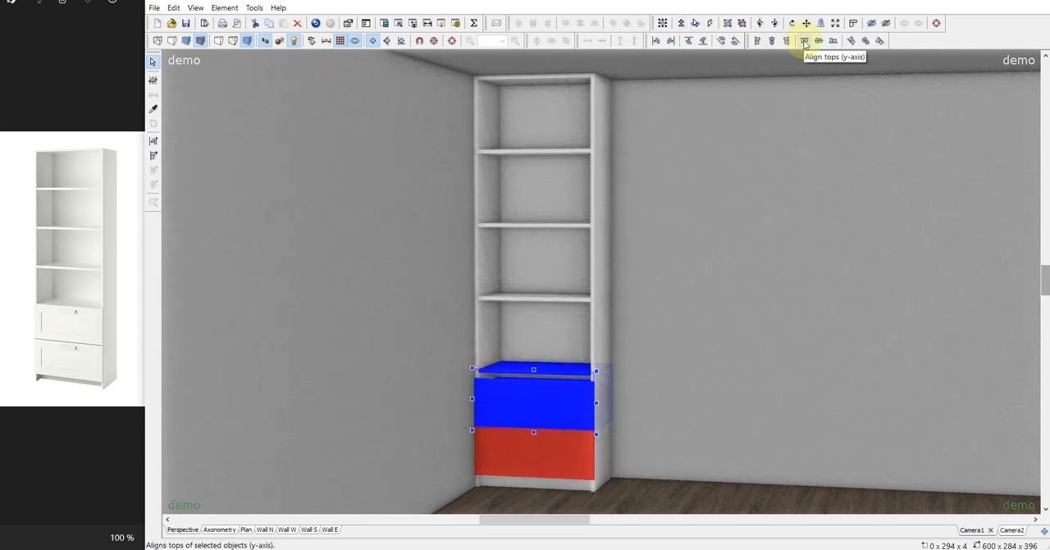
pyautogui.click(805, 41)
pyautogui.click(777, 340)
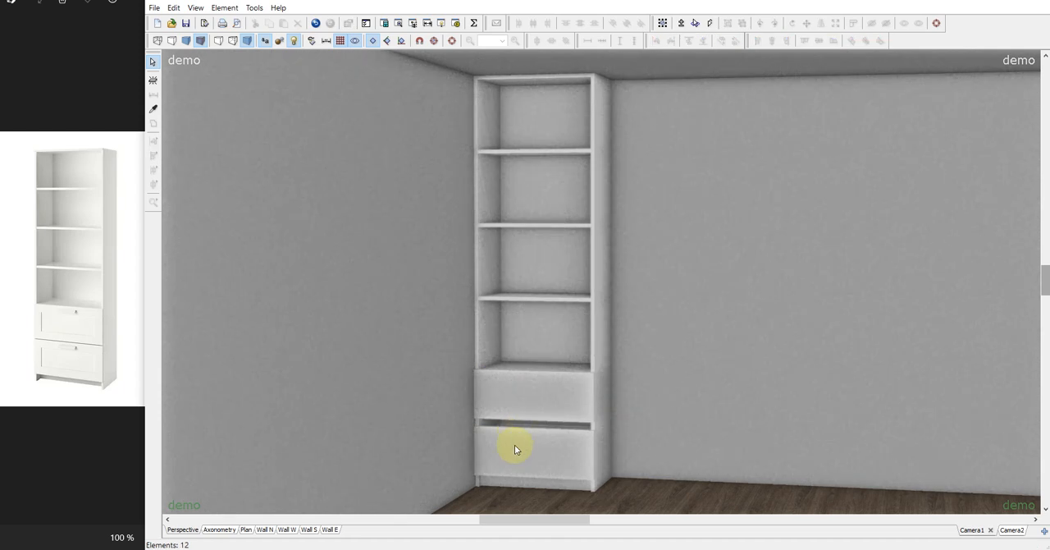
# Enlarge the drawers to close the gap between them, setting the upper one's height to 248 and shifting it down.
pyautogui.click(514, 445)
pyautogui.moveTo(869, 253); pyautogui.dragTo(843, 257)
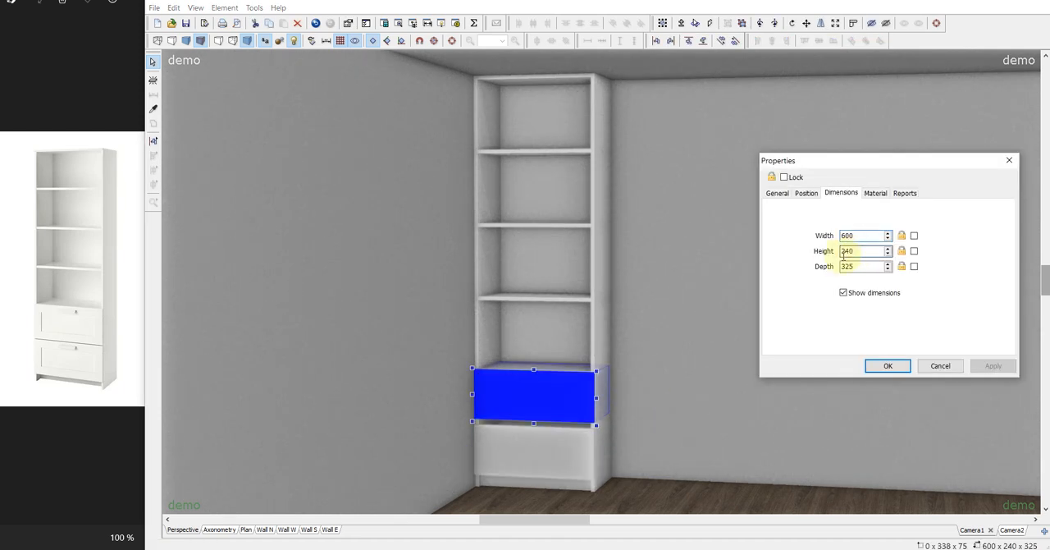
pyautogui.doubleClick(845, 252)
pyautogui.write('248')
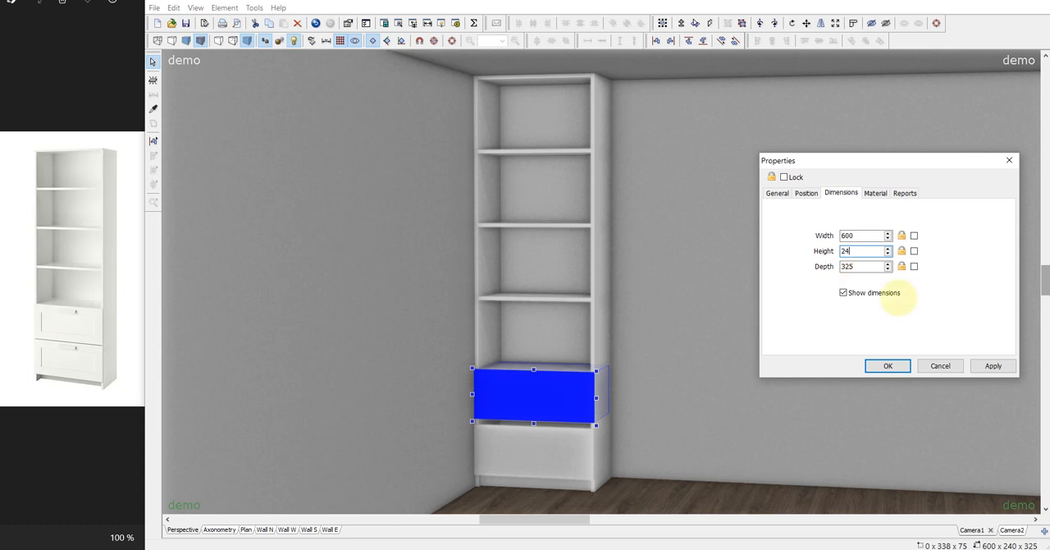
pyautogui.click(888, 365)
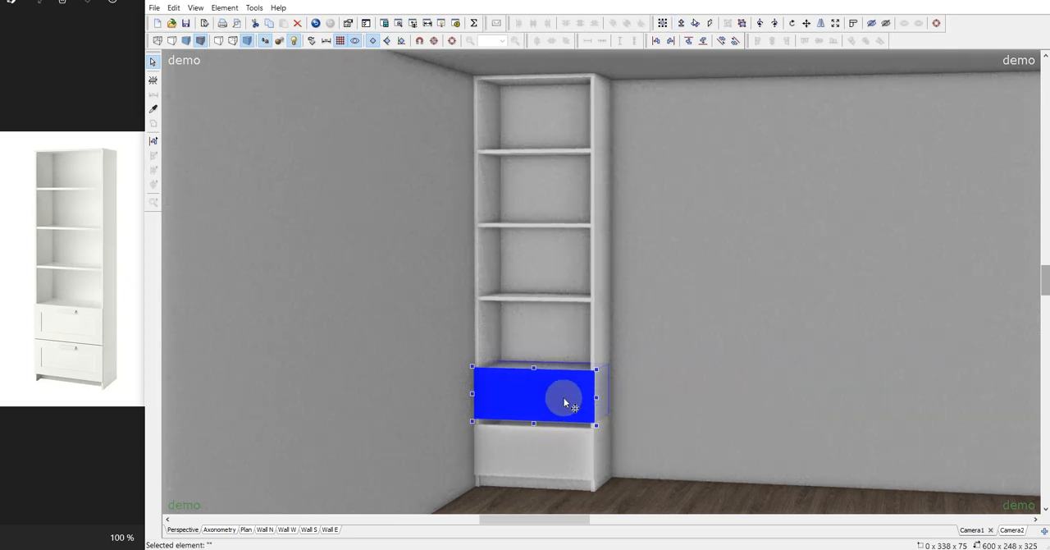
pyautogui.moveTo(564, 397); pyautogui.dragTo(558, 421)
pyautogui.click(703, 185)
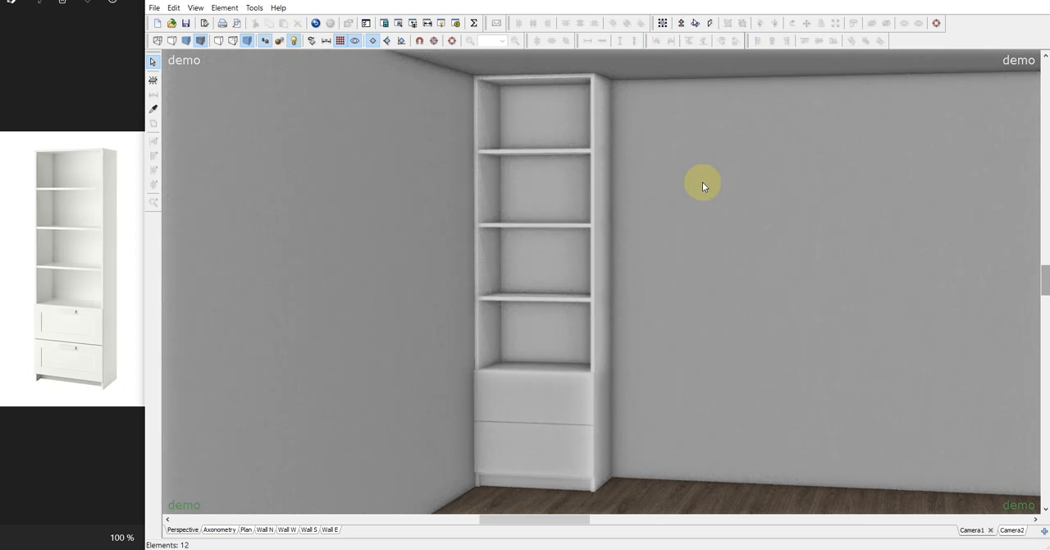